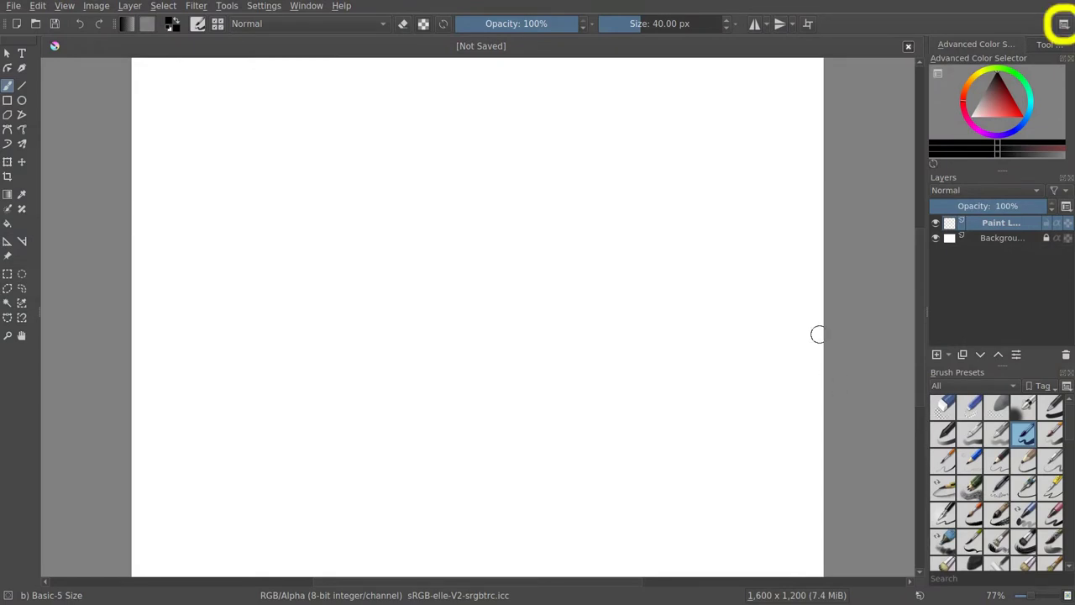
# - Switch to the Default workspace and briefly open the brush preset picker
pyautogui.click(1063, 24)
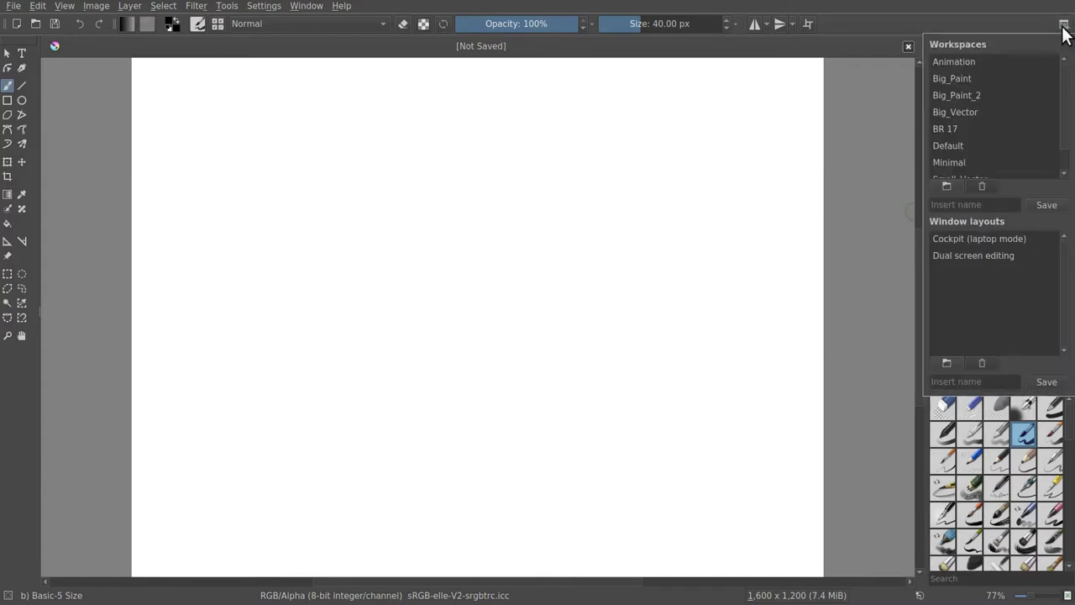
pyautogui.click(960, 144)
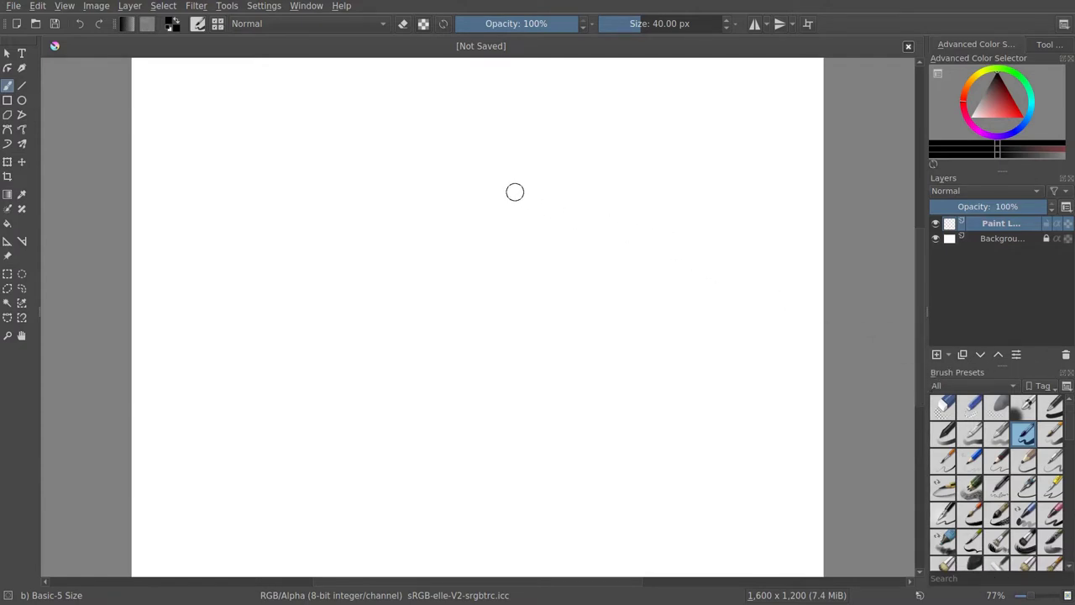
pyautogui.click(218, 25)
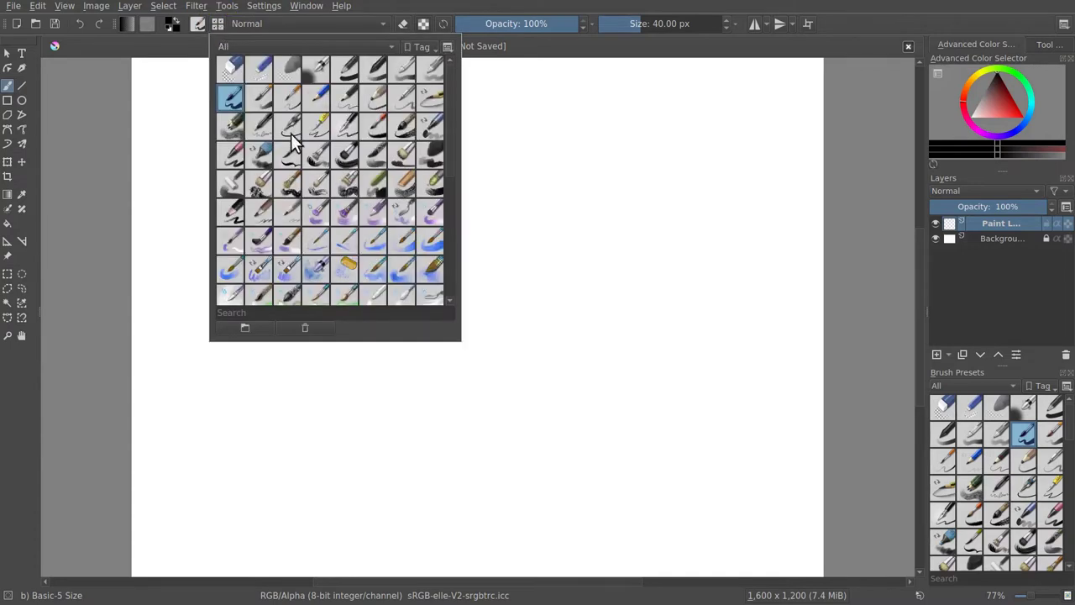
pyautogui.click(218, 25)
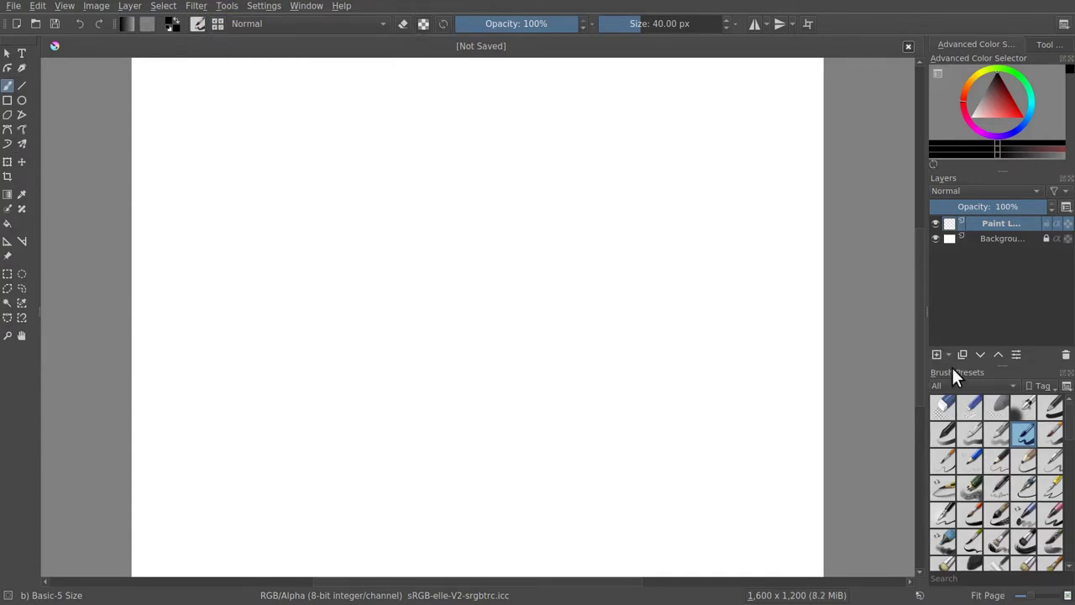
# - Float the Brush Presets docker and make it taller and wider
pyautogui.moveTo(952, 373)
pyautogui.mouseDown()
pyautogui.moveTo(914, 212)
pyautogui.moveTo(877, 101)
pyautogui.moveTo(866, 79)
pyautogui.moveTo(860, 87)
pyautogui.mouseUp()
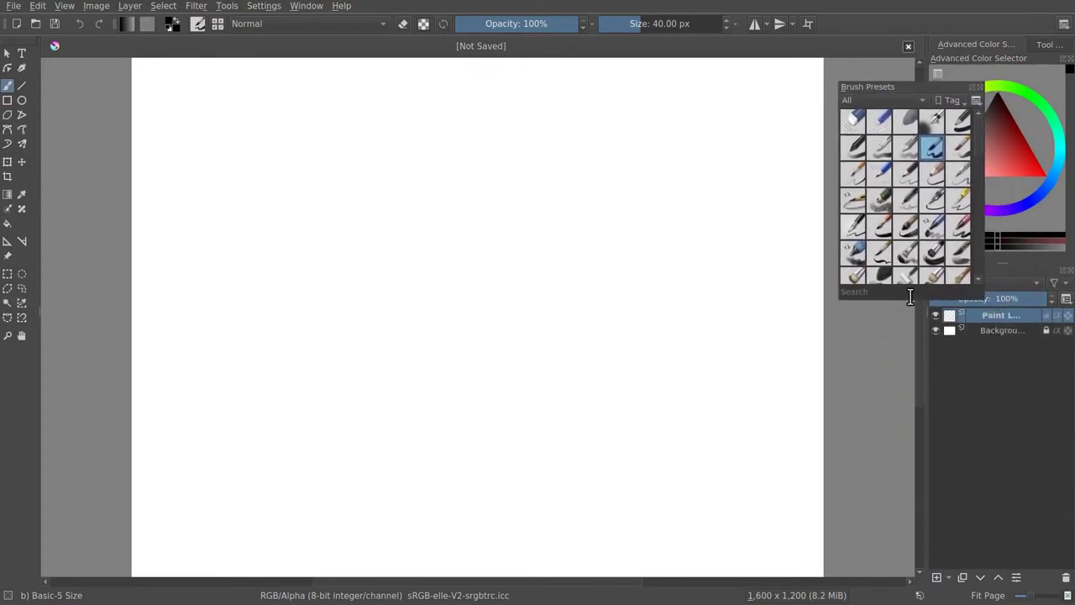
pyautogui.moveTo(907, 300); pyautogui.dragTo(927, 540)
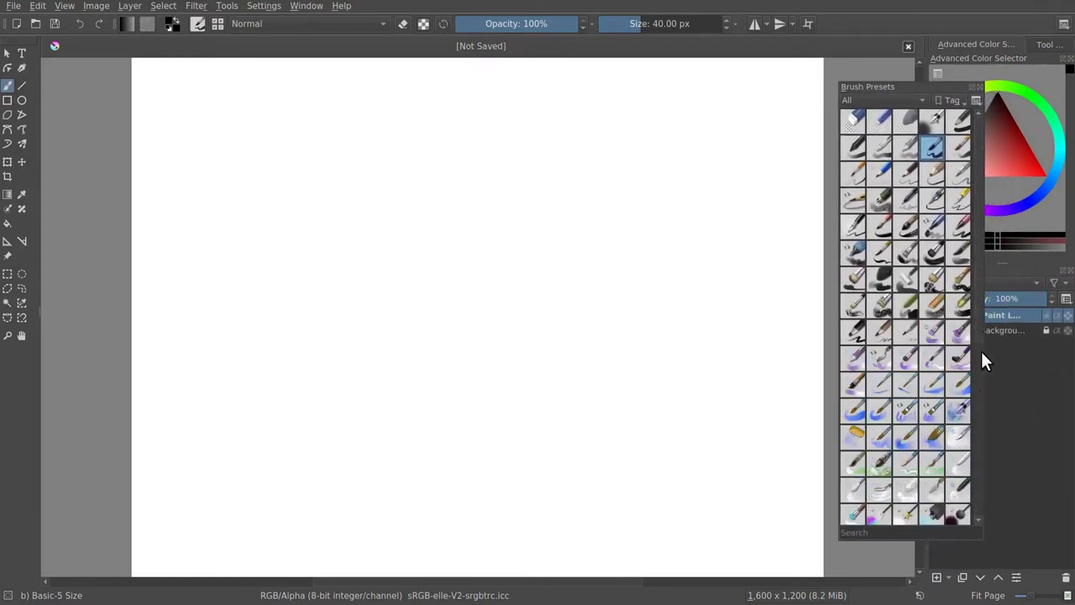
pyautogui.moveTo(985, 354); pyautogui.dragTo(1032, 353)
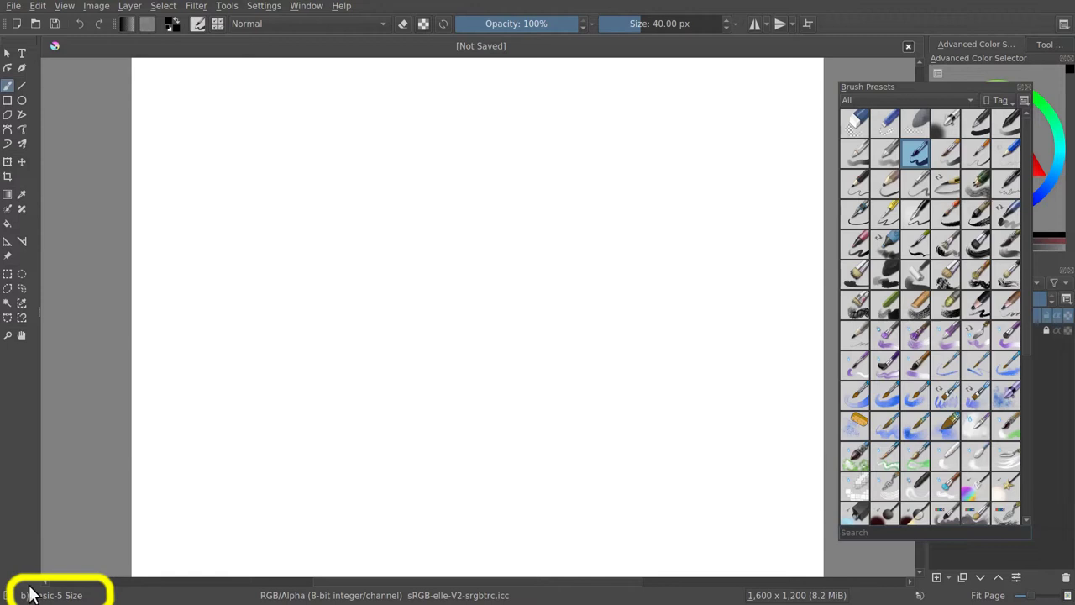
# - Check the Basic-5 Size preset's options, then set the docker display to Details
pyautogui.rightClick(917, 152)
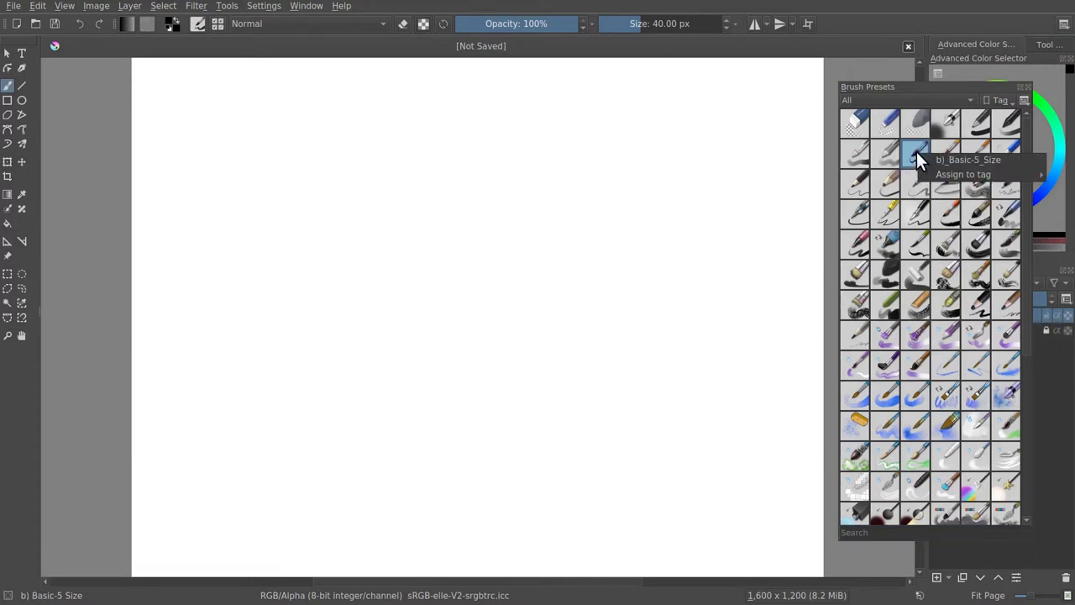
pyautogui.click(922, 152)
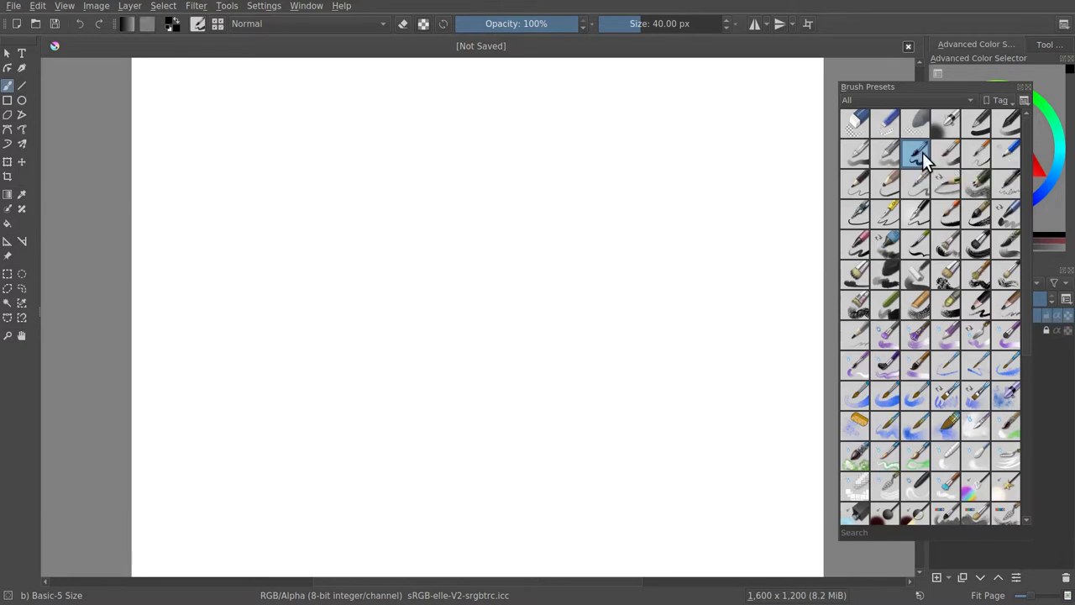
pyautogui.rightClick(923, 152)
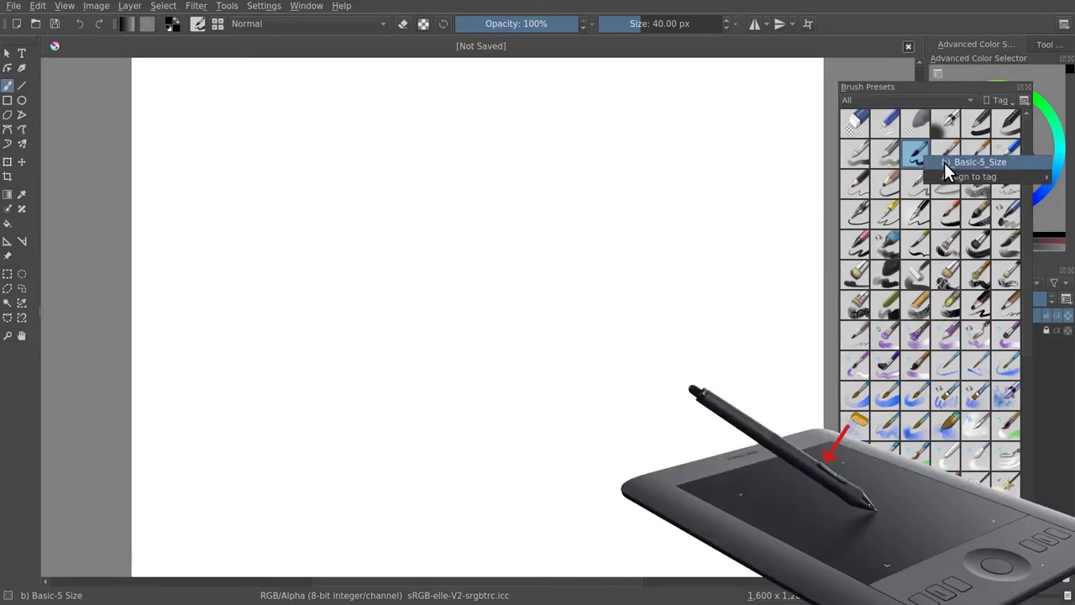
pyautogui.click(944, 164)
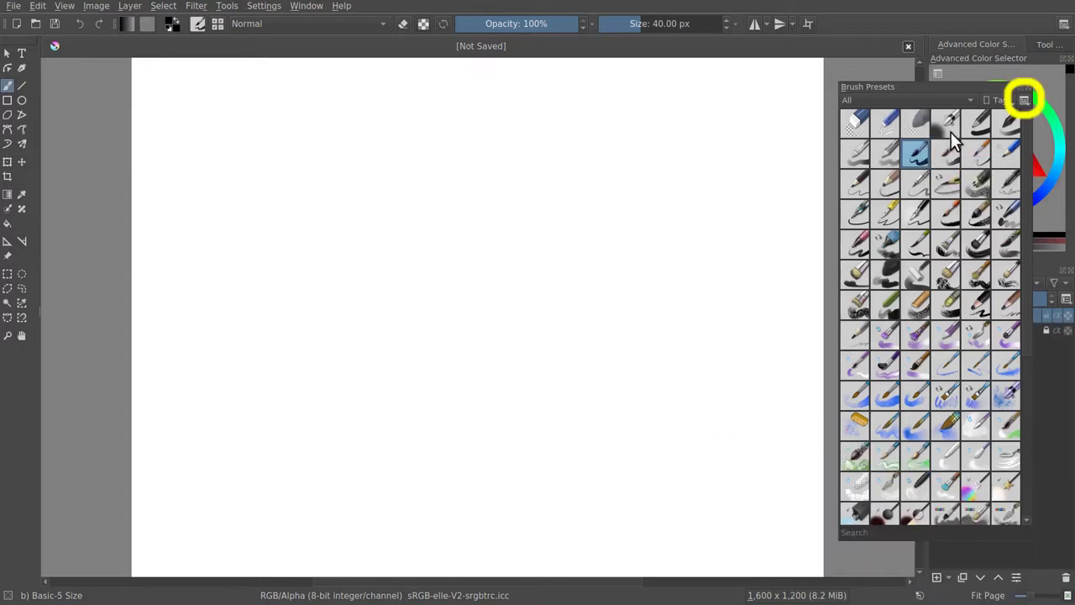
pyautogui.click(1024, 100)
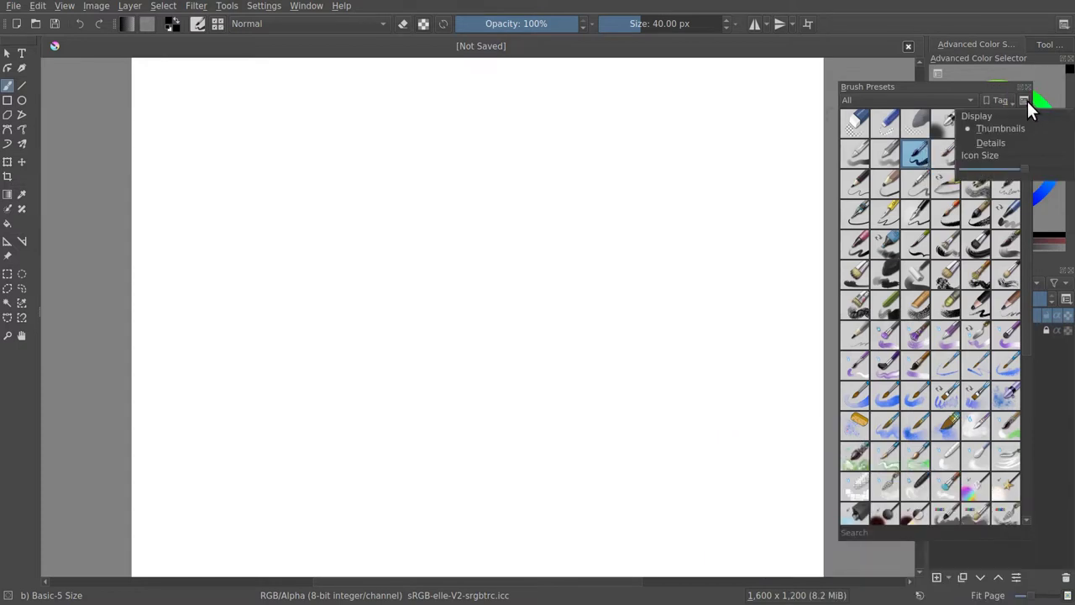
pyautogui.moveTo(1023, 164)
pyautogui.mouseDown()
pyautogui.moveTo(982, 166)
pyautogui.moveTo(1006, 172)
pyautogui.mouseUp()
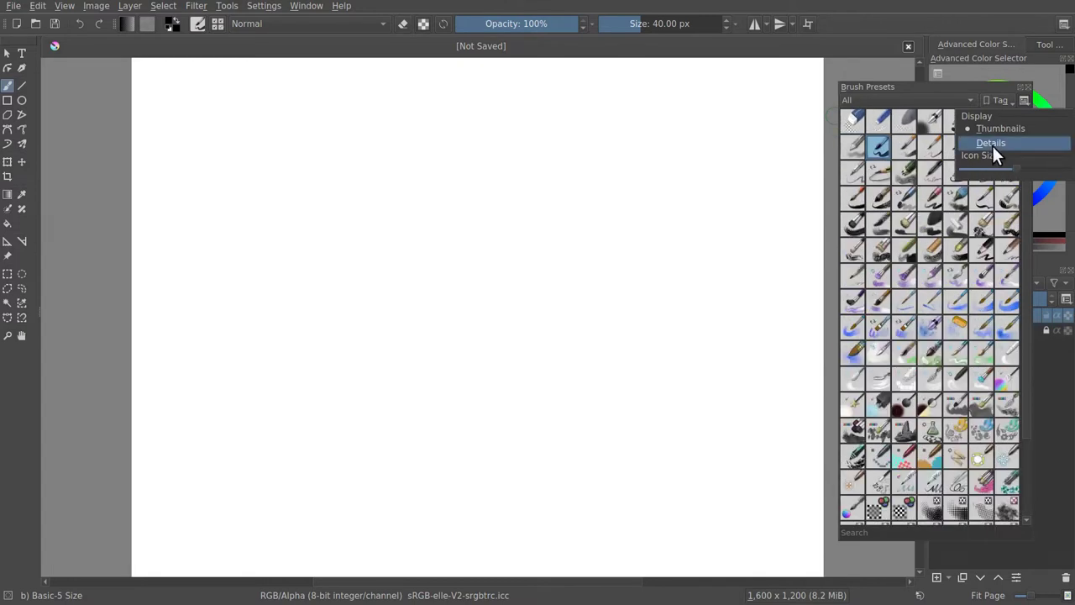
pyautogui.click(992, 142)
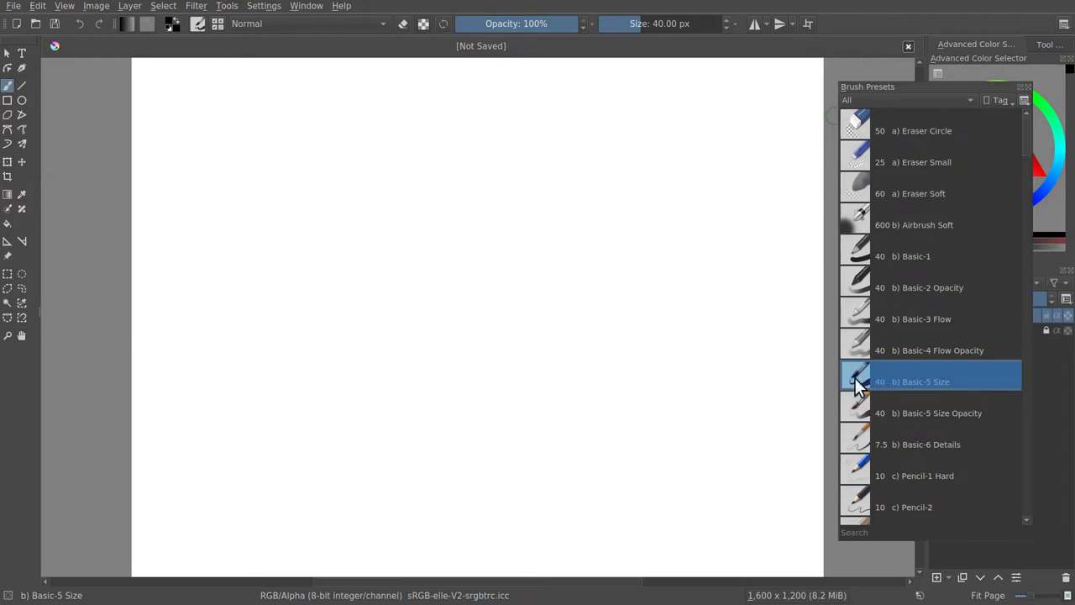
# - Paint Basic-5 Size scribbles, including a thick one at about 160 px
pyautogui.moveTo(729, 195)
pyautogui.mouseDown()
pyautogui.moveTo(671, 141)
pyautogui.moveTo(632, 131)
pyautogui.moveTo(693, 278)
pyautogui.moveTo(608, 245)
pyautogui.moveTo(623, 340)
pyautogui.mouseUp()
pyautogui.moveTo(614, 25); pyautogui.dragTo(663, 24)
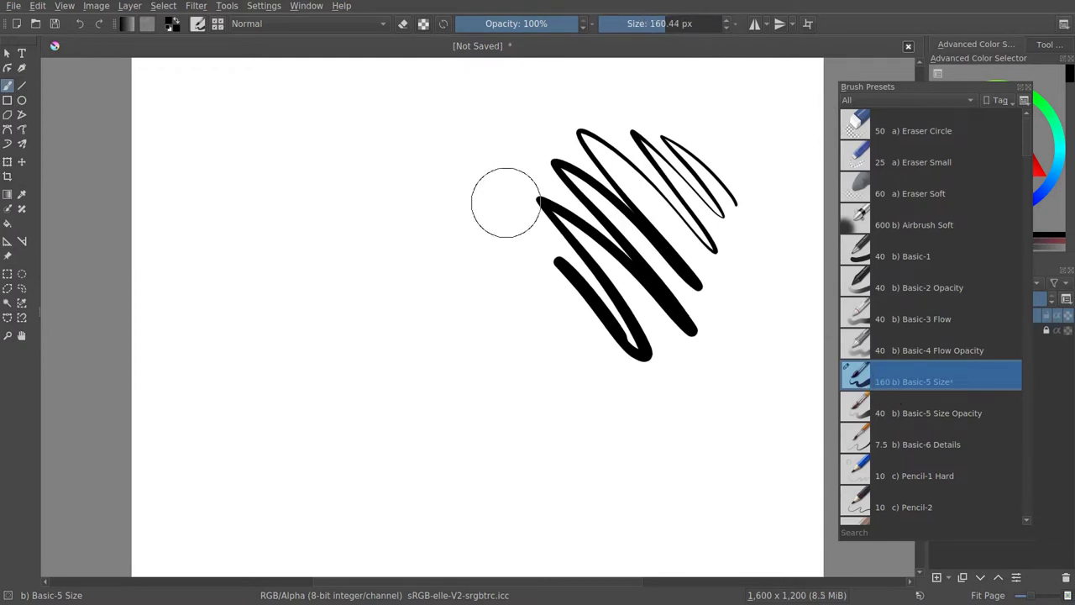
pyautogui.moveTo(485, 222)
pyautogui.mouseDown()
pyautogui.moveTo(421, 171)
pyautogui.moveTo(339, 232)
pyautogui.moveTo(382, 312)
pyautogui.mouseUp()
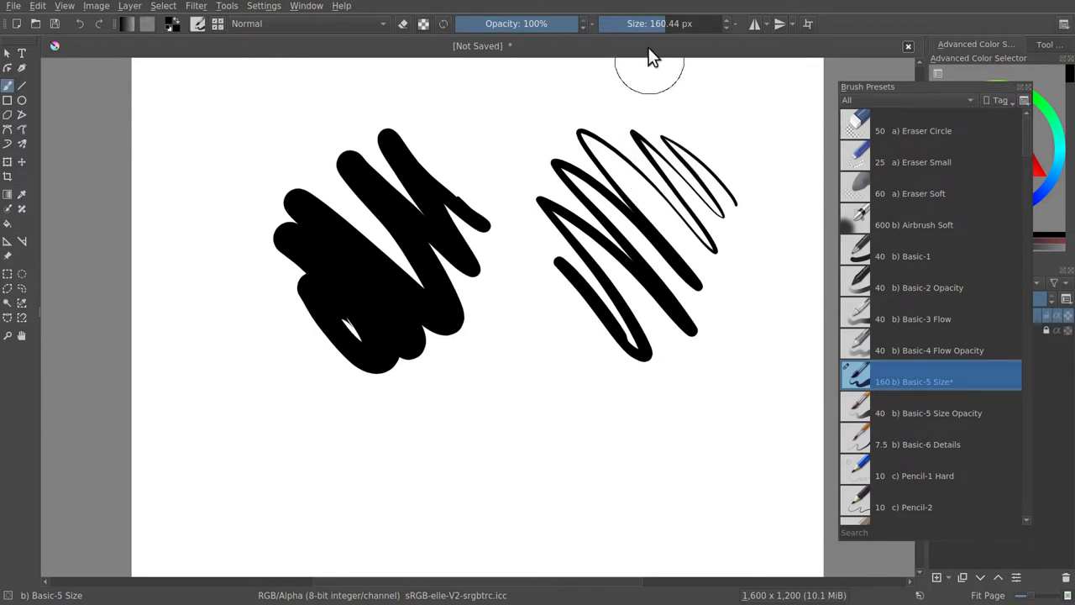
# - Paint a grey stroke at 42% opacity and partly erase the thick scribble
pyautogui.click(509, 25)
pyautogui.moveTo(544, 187)
pyautogui.mouseDown()
pyautogui.moveTo(537, 164)
pyautogui.moveTo(504, 173)
pyautogui.moveTo(453, 110)
pyautogui.mouseUp()
pyautogui.click(403, 24)
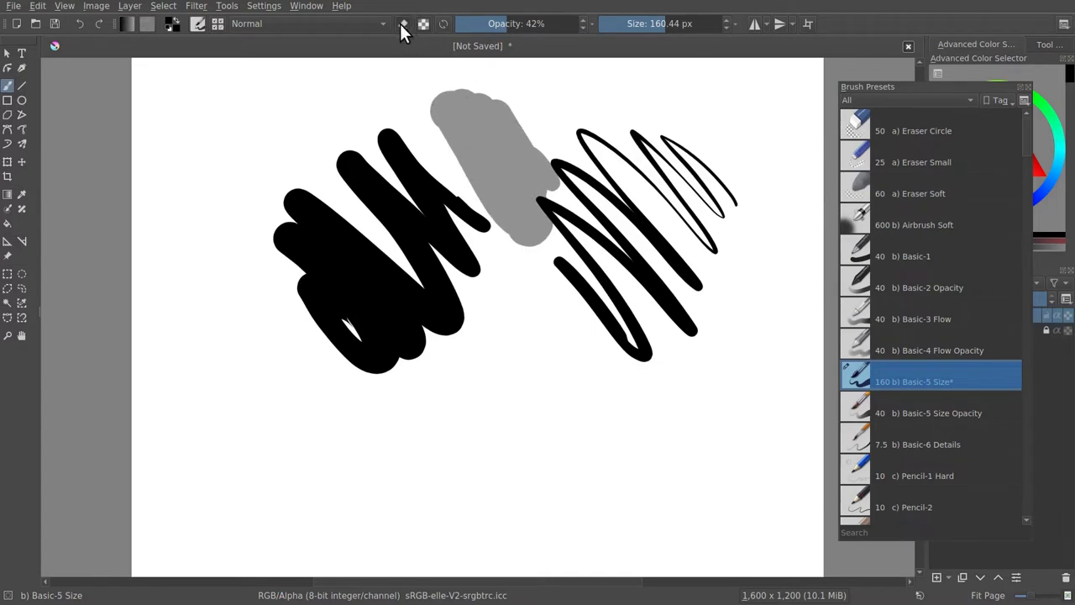
pyautogui.moveTo(390, 139); pyautogui.dragTo(412, 210)
pyautogui.moveTo(382, 172)
pyautogui.mouseDown()
pyautogui.moveTo(405, 248)
pyautogui.moveTo(396, 132)
pyautogui.mouseUp()
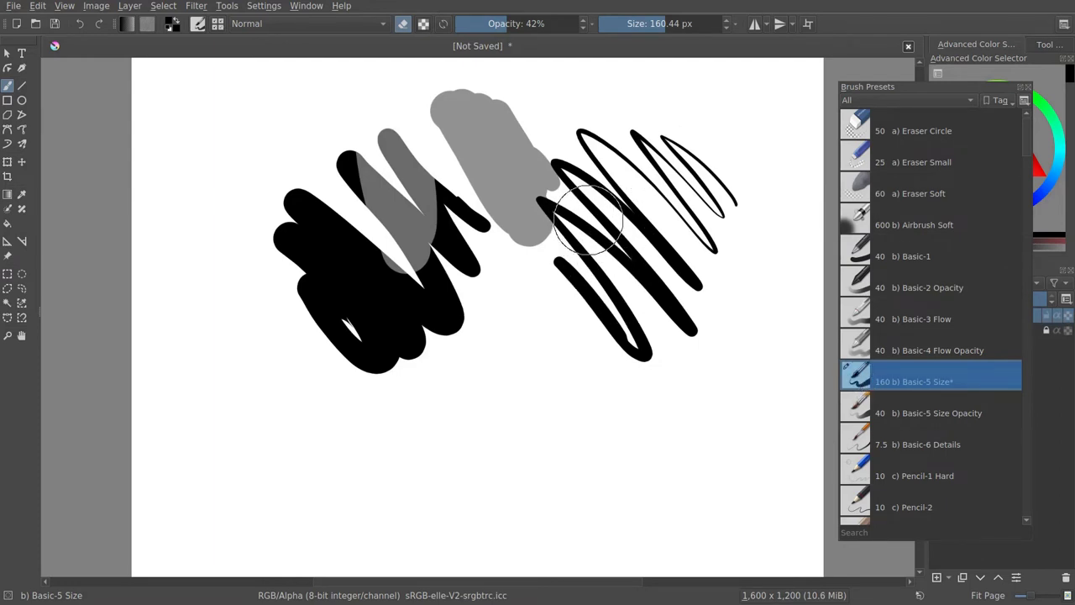
# - Reload Basic-5 Size for a zigzag, then scribble with Basic-1 at upper left
pyautogui.click(440, 25)
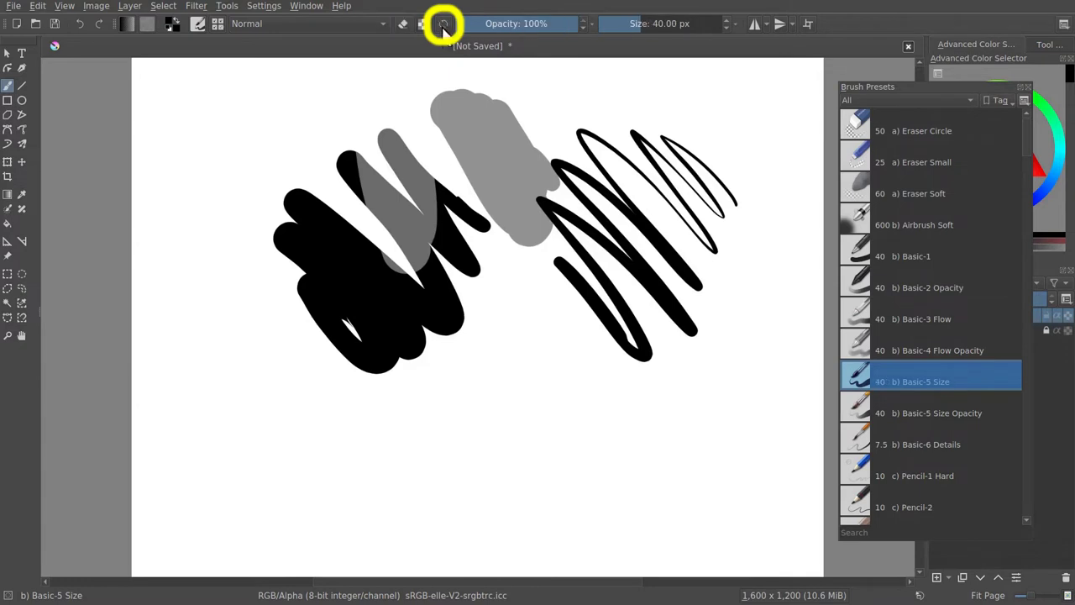
pyautogui.moveTo(623, 402)
pyautogui.mouseDown()
pyautogui.moveTo(548, 318)
pyautogui.moveTo(569, 408)
pyautogui.moveTo(504, 487)
pyautogui.moveTo(474, 369)
pyautogui.mouseUp()
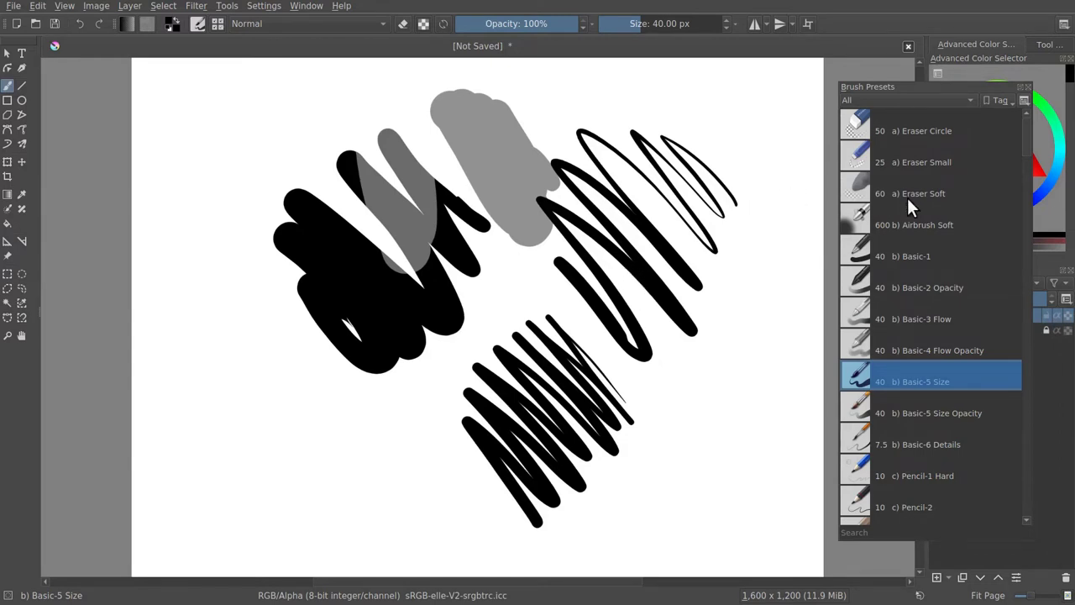
pyautogui.click(909, 259)
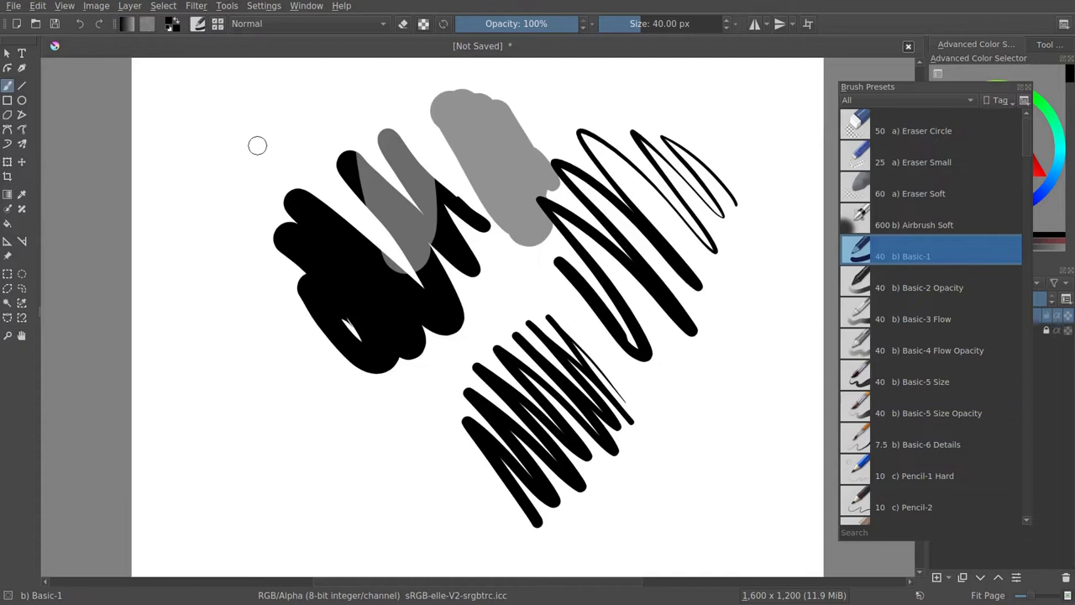
pyautogui.moveTo(257, 144)
pyautogui.mouseDown()
pyautogui.moveTo(220, 158)
pyautogui.moveTo(161, 124)
pyautogui.moveTo(210, 181)
pyautogui.mouseUp()
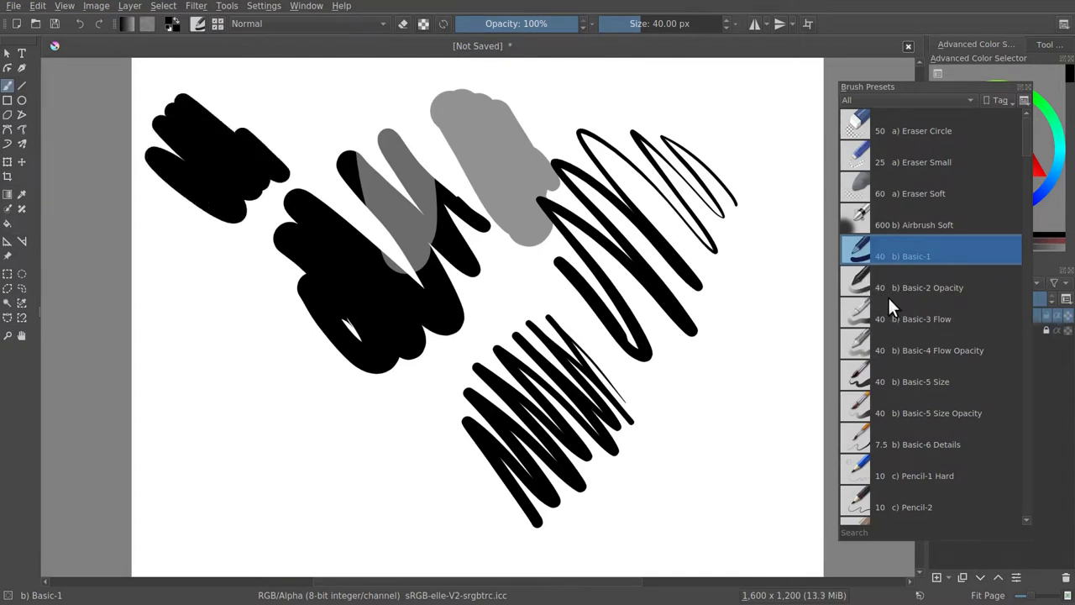
# - Clear the layer and paint Basic-2 Opacity zigzags shading from dark to light grey
pyautogui.press('Delete')
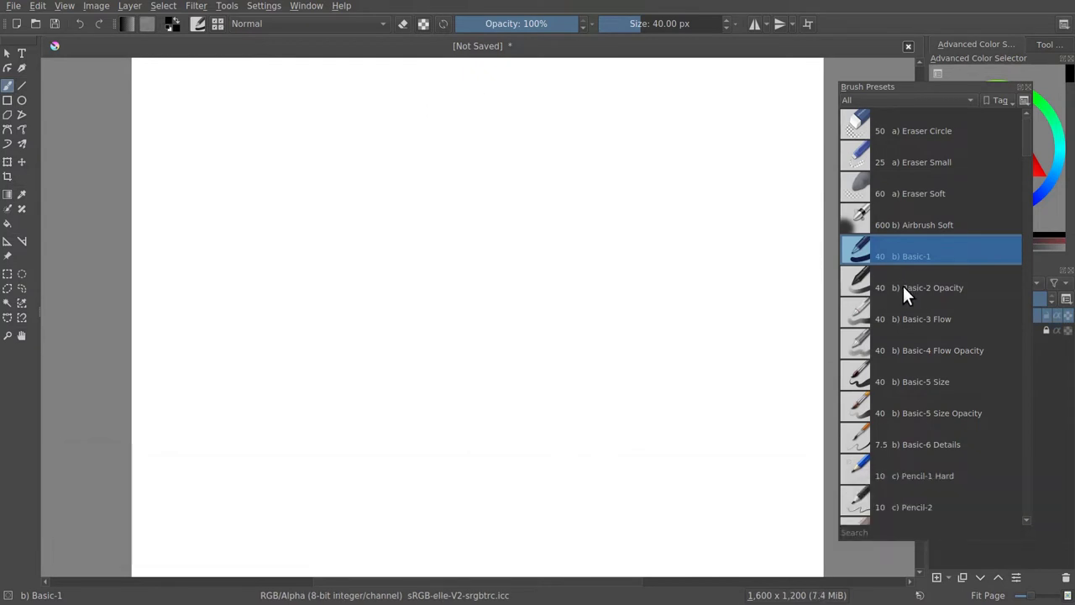
pyautogui.click(903, 285)
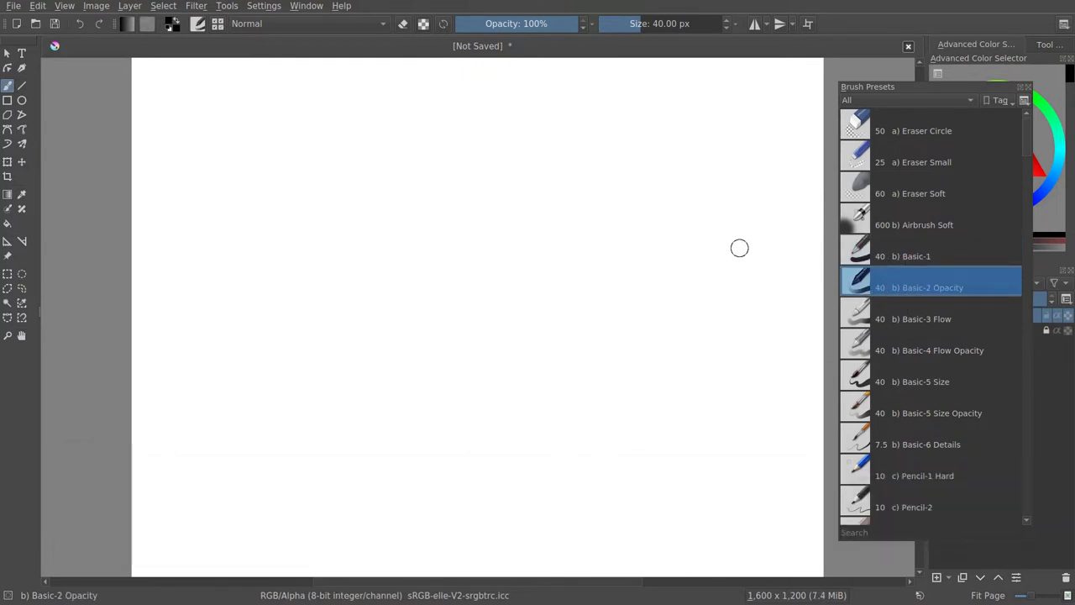
pyautogui.moveTo(760, 278)
pyautogui.mouseDown()
pyautogui.moveTo(659, 174)
pyautogui.moveTo(719, 255)
pyautogui.moveTo(695, 258)
pyautogui.moveTo(610, 198)
pyautogui.moveTo(583, 196)
pyautogui.moveTo(585, 214)
pyautogui.moveTo(534, 233)
pyautogui.moveTo(534, 259)
pyautogui.moveTo(601, 373)
pyautogui.moveTo(519, 302)
pyautogui.moveTo(579, 402)
pyautogui.mouseUp()
pyautogui.moveTo(661, 135)
pyautogui.mouseDown()
pyautogui.moveTo(672, 238)
pyautogui.moveTo(722, 216)
pyautogui.moveTo(559, 383)
pyautogui.moveTo(710, 260)
pyautogui.moveTo(644, 283)
pyautogui.mouseUp()
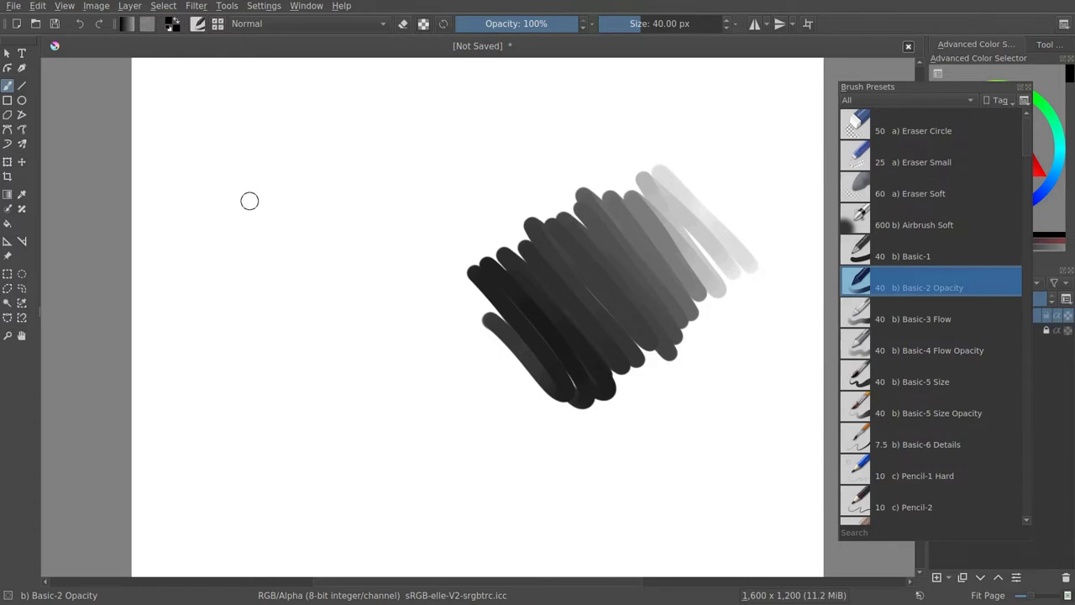
pyautogui.moveTo(250, 204)
pyautogui.mouseDown()
pyautogui.moveTo(304, 156)
pyautogui.moveTo(320, 156)
pyautogui.moveTo(344, 302)
pyautogui.mouseUp()
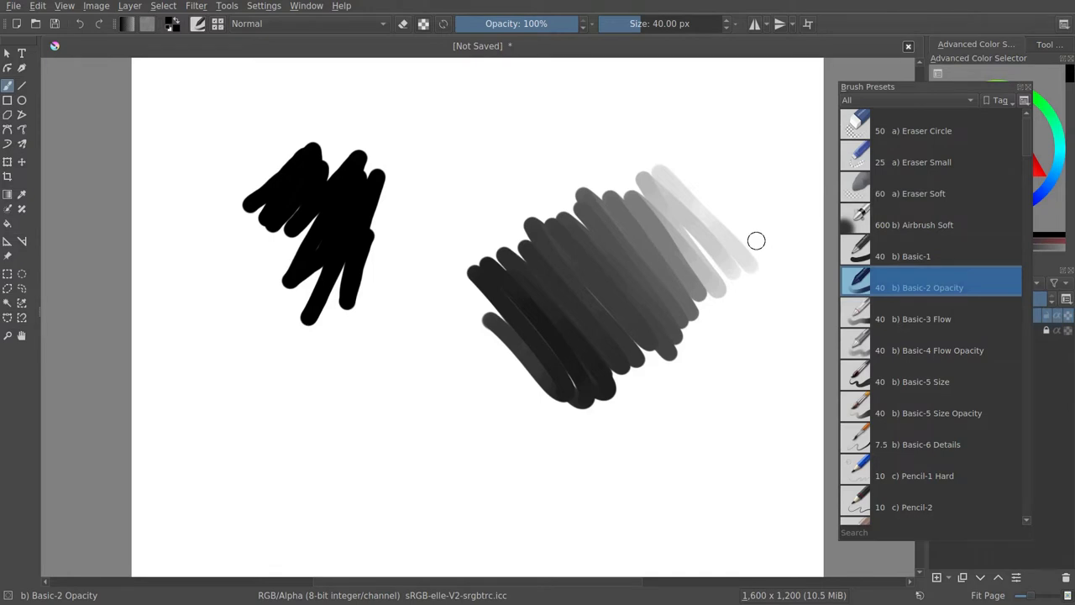
pyautogui.hotkey('ctrl', 'z')
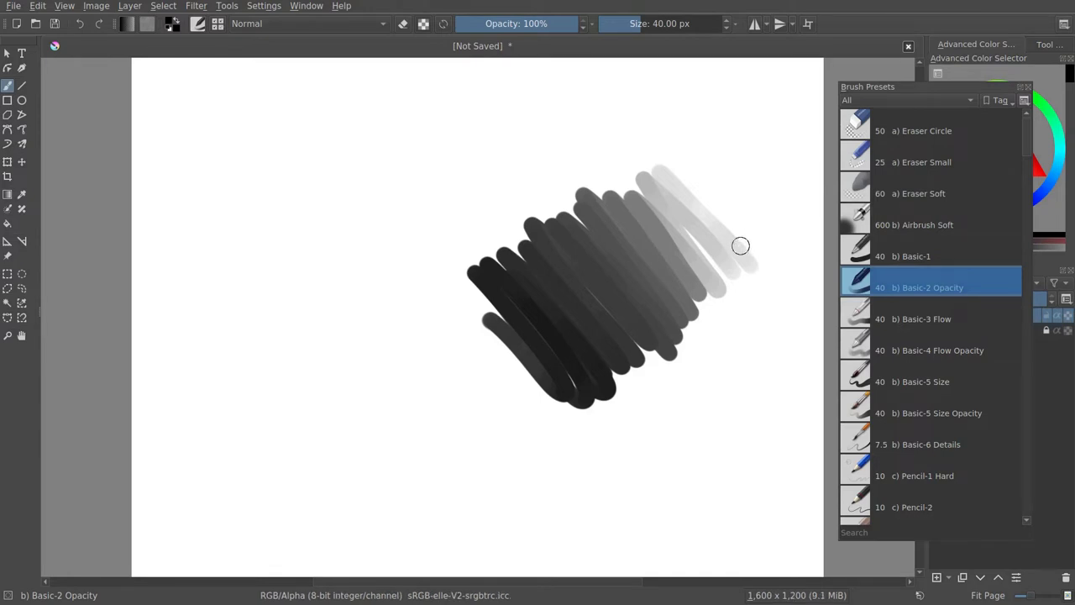
# - Paint a soft Basic-3 Flow scribble and go over its upper-right edge
pyautogui.click(911, 316)
pyautogui.moveTo(427, 211)
pyautogui.mouseDown()
pyautogui.moveTo(434, 242)
pyautogui.moveTo(329, 163)
pyautogui.moveTo(288, 176)
pyautogui.moveTo(281, 220)
pyautogui.moveTo(314, 289)
pyautogui.mouseUp()
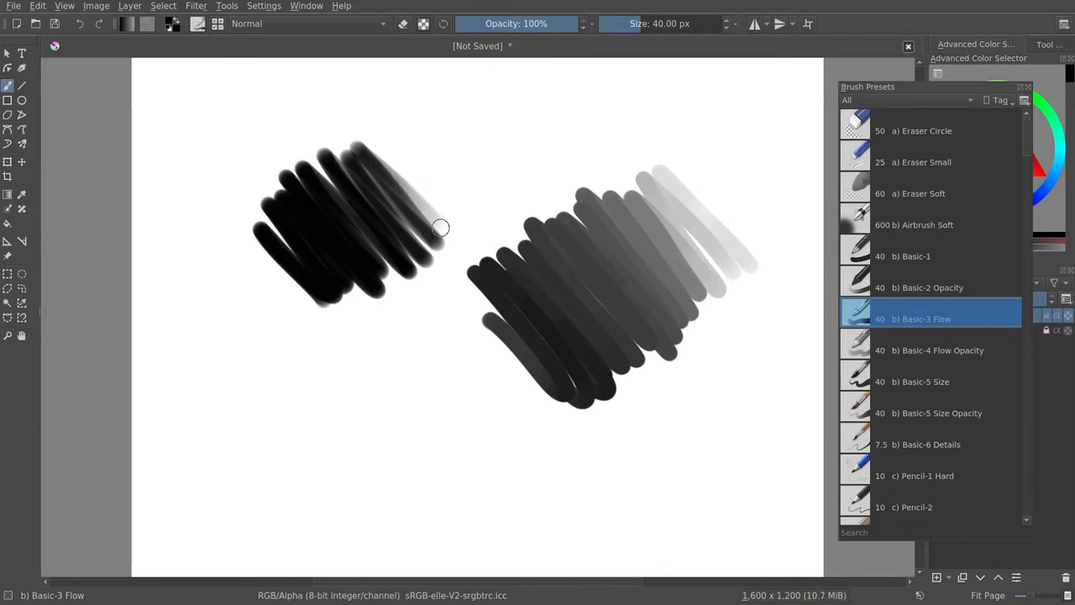
pyautogui.moveTo(430, 217); pyautogui.dragTo(416, 200)
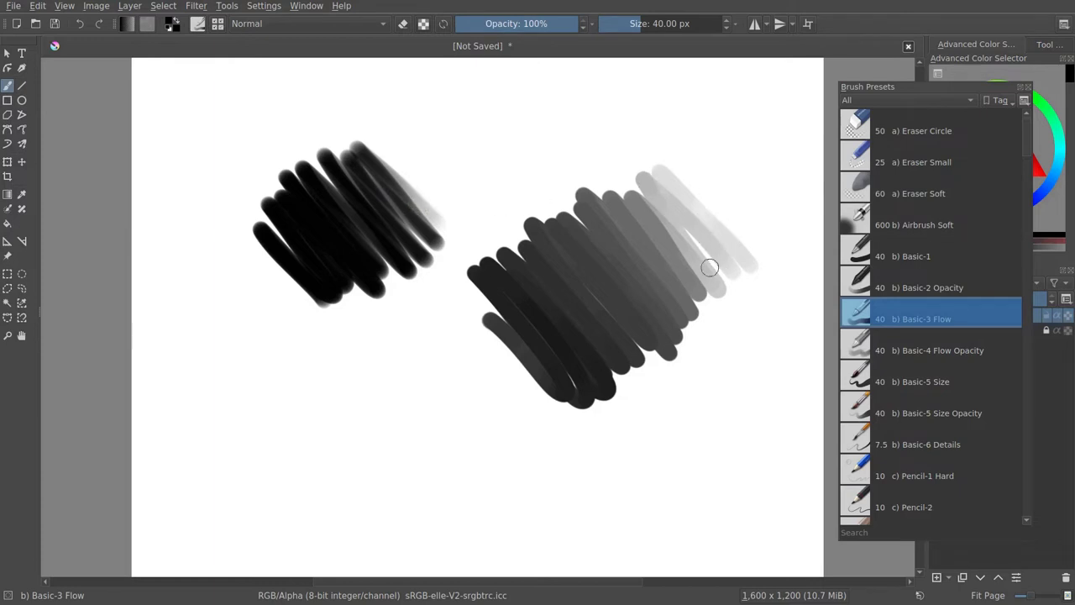
pyautogui.moveTo(413, 197)
pyautogui.mouseDown()
pyautogui.moveTo(432, 209)
pyautogui.moveTo(394, 185)
pyautogui.moveTo(439, 234)
pyautogui.mouseUp()
# - Draw fine hatching above the scribbles with Pencil-3 Large 4B and Pencil-2
pyautogui.moveTo(1027, 141); pyautogui.dragTo(1027, 183)
pyautogui.click(906, 258)
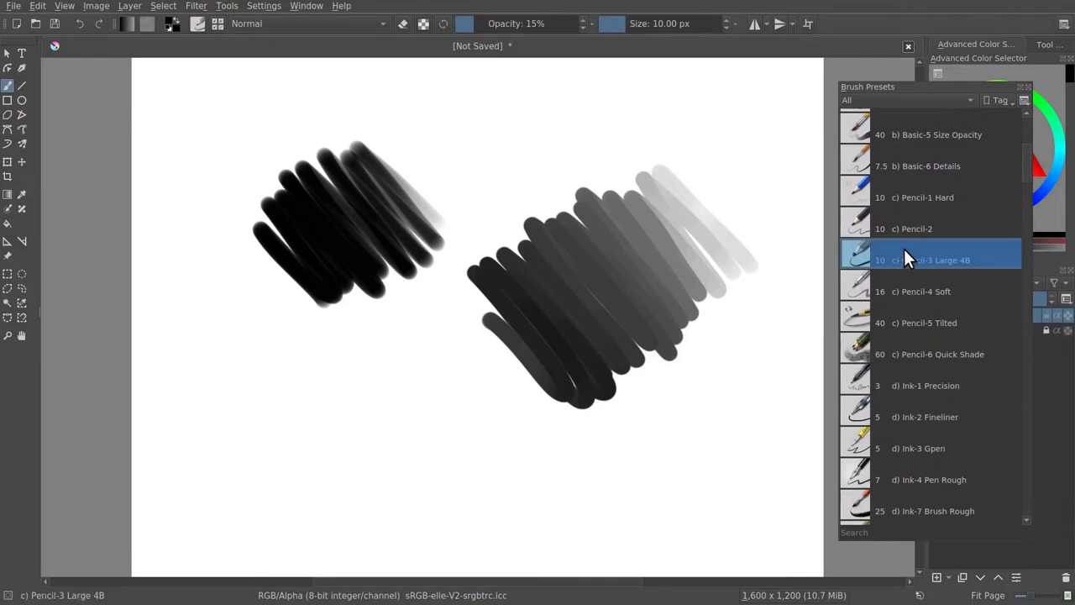
pyautogui.moveTo(558, 139)
pyautogui.mouseDown()
pyautogui.moveTo(563, 161)
pyautogui.moveTo(538, 172)
pyautogui.moveTo(486, 109)
pyautogui.moveTo(470, 130)
pyautogui.mouseUp()
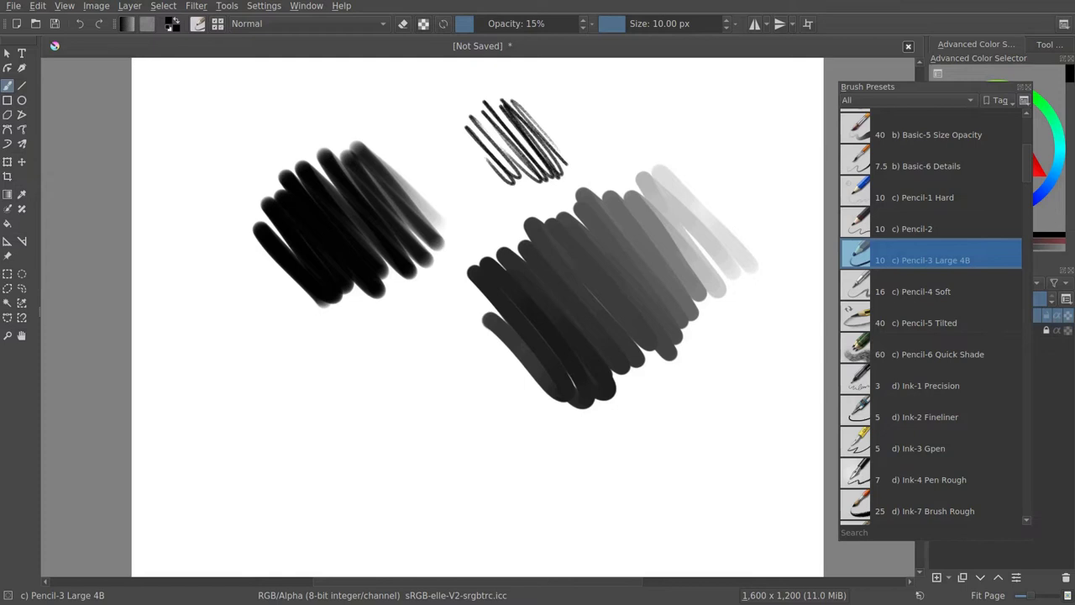
pyautogui.click(909, 227)
pyautogui.moveTo(444, 157)
pyautogui.mouseDown()
pyautogui.moveTo(361, 117)
pyautogui.moveTo(430, 191)
pyautogui.mouseUp()
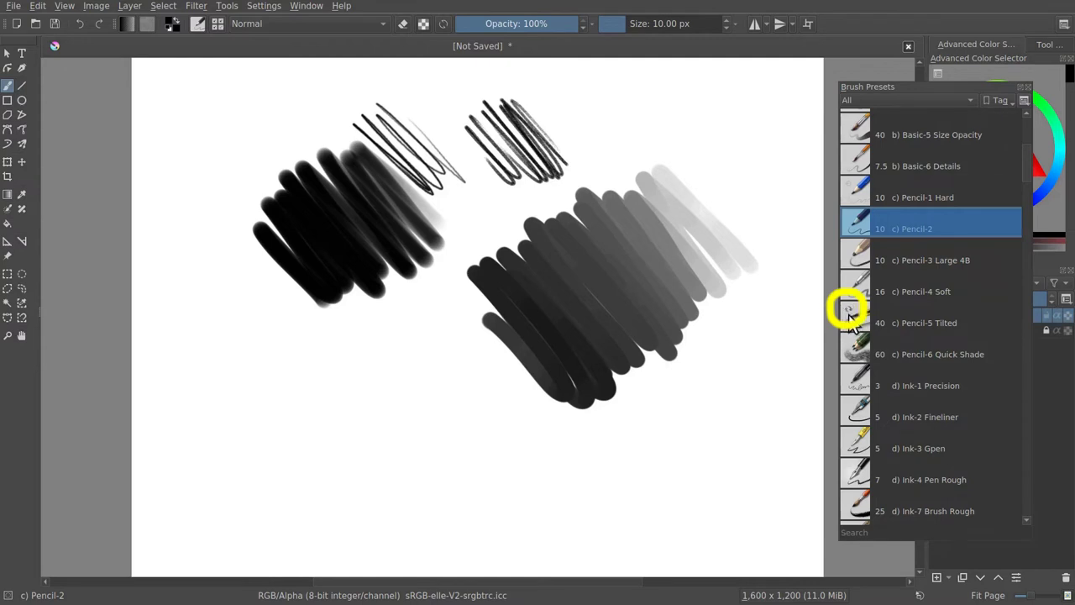
# - Draw grainy vertical, horizontal and long curved strokes with Pencil-5 Tilted
pyautogui.click(915, 323)
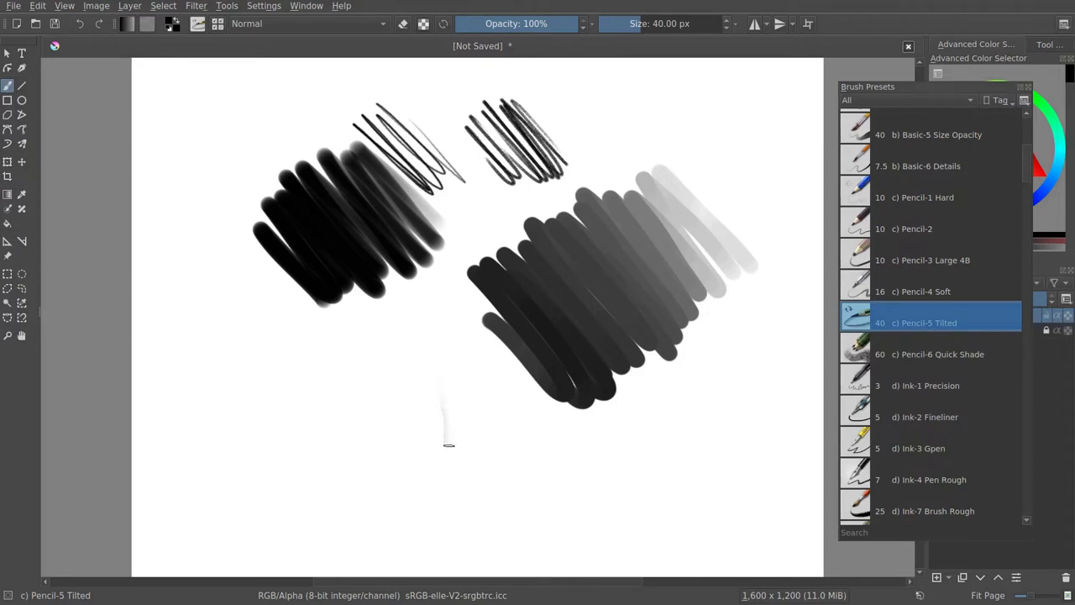
pyautogui.moveTo(449, 446)
pyautogui.mouseDown()
pyautogui.moveTo(443, 393)
pyautogui.moveTo(444, 445)
pyautogui.mouseUp()
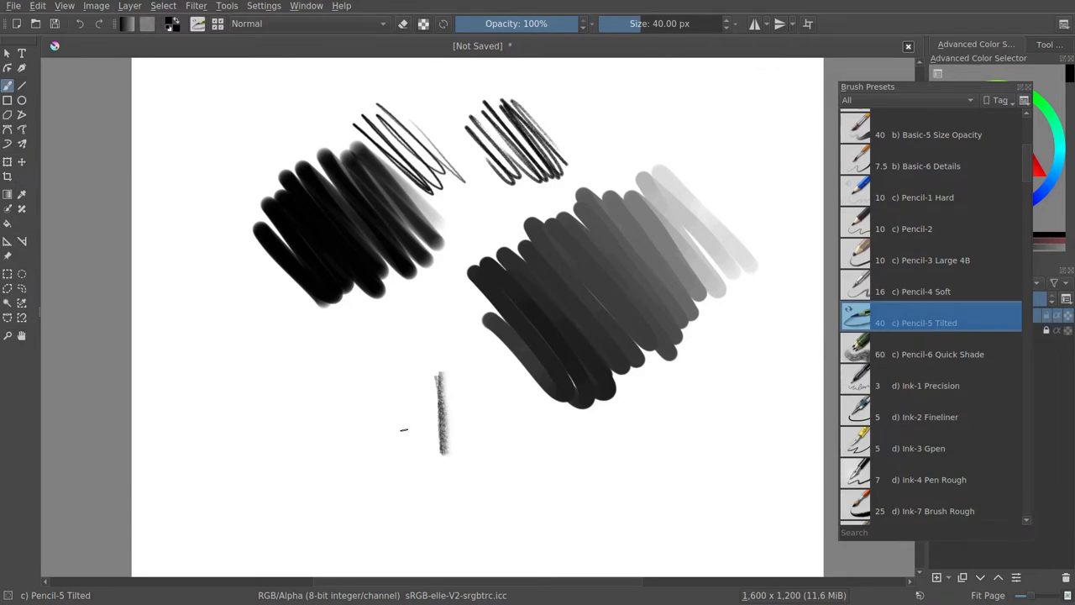
pyautogui.moveTo(384, 462); pyautogui.dragTo(379, 388)
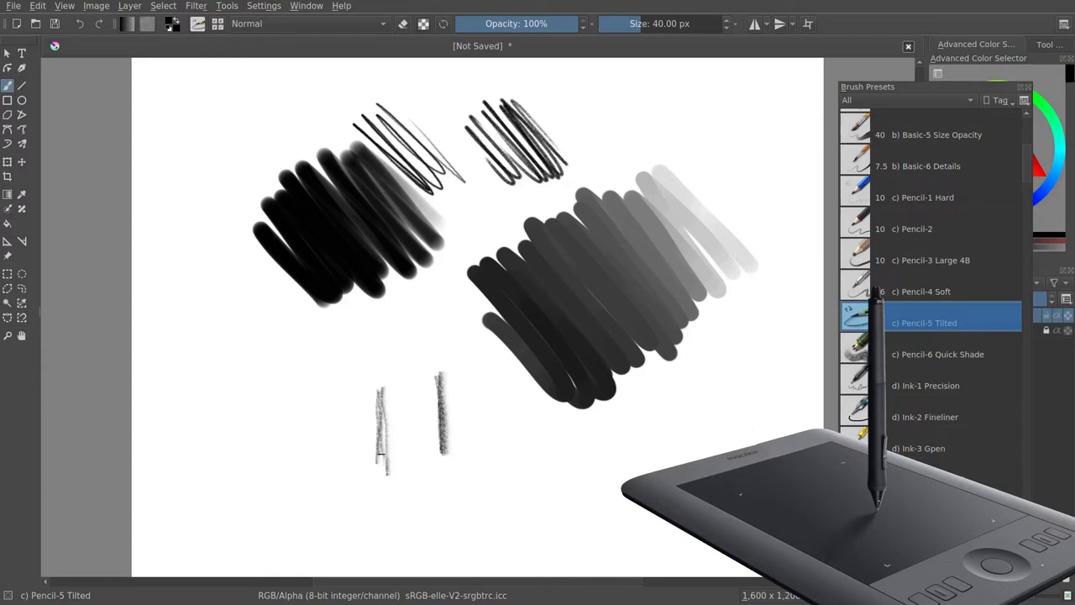
pyautogui.moveTo(381, 454)
pyautogui.mouseDown()
pyautogui.moveTo(385, 395)
pyautogui.moveTo(381, 453)
pyautogui.moveTo(363, 433)
pyautogui.moveTo(331, 430)
pyautogui.moveTo(321, 431)
pyautogui.moveTo(321, 454)
pyautogui.moveTo(324, 407)
pyautogui.moveTo(320, 458)
pyautogui.moveTo(289, 418)
pyautogui.moveTo(286, 371)
pyautogui.moveTo(297, 464)
pyautogui.moveTo(289, 454)
pyautogui.moveTo(297, 386)
pyautogui.moveTo(306, 428)
pyautogui.mouseUp()
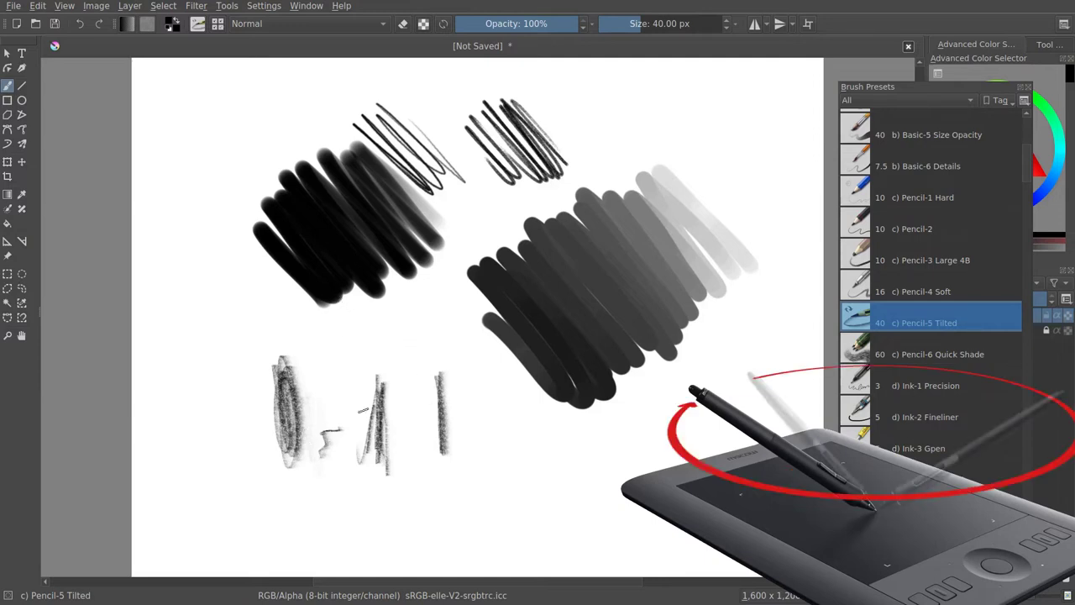
pyautogui.moveTo(334, 320)
pyautogui.mouseDown()
pyautogui.moveTo(243, 319)
pyautogui.moveTo(351, 329)
pyautogui.moveTo(516, 525)
pyautogui.mouseUp()
pyautogui.moveTo(744, 207)
pyautogui.mouseDown()
pyautogui.moveTo(571, 104)
pyautogui.moveTo(760, 258)
pyautogui.mouseUp()
pyautogui.moveTo(671, 159); pyautogui.dragTo(742, 215)
pyautogui.moveTo(312, 124); pyautogui.dragTo(202, 129)
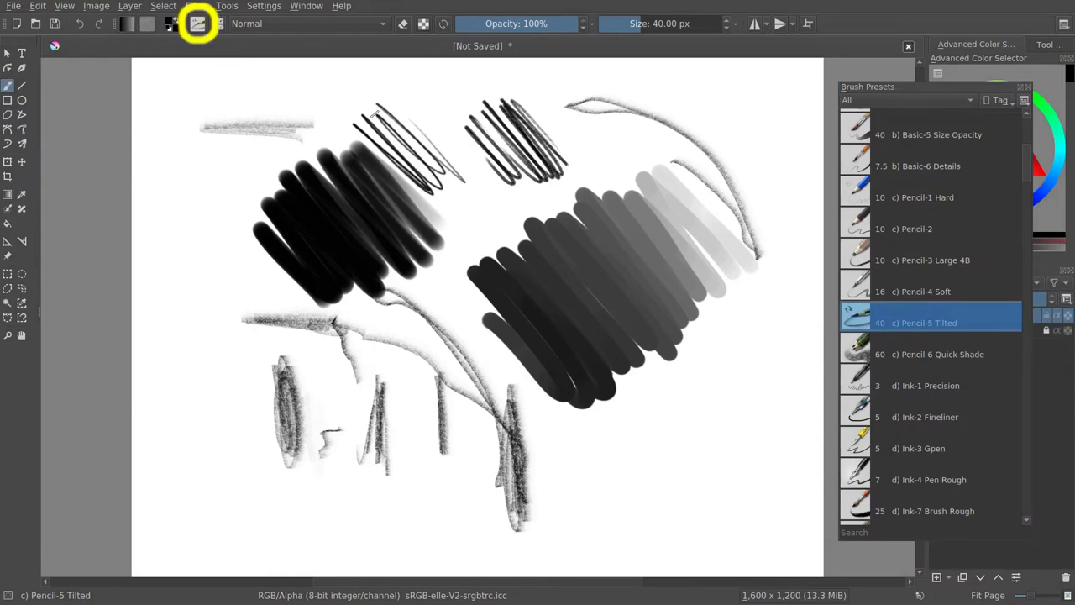
# - Set the Pencil-5 Tilted brush tip rotation to 0° in Brush Settings
pyautogui.click(198, 25)
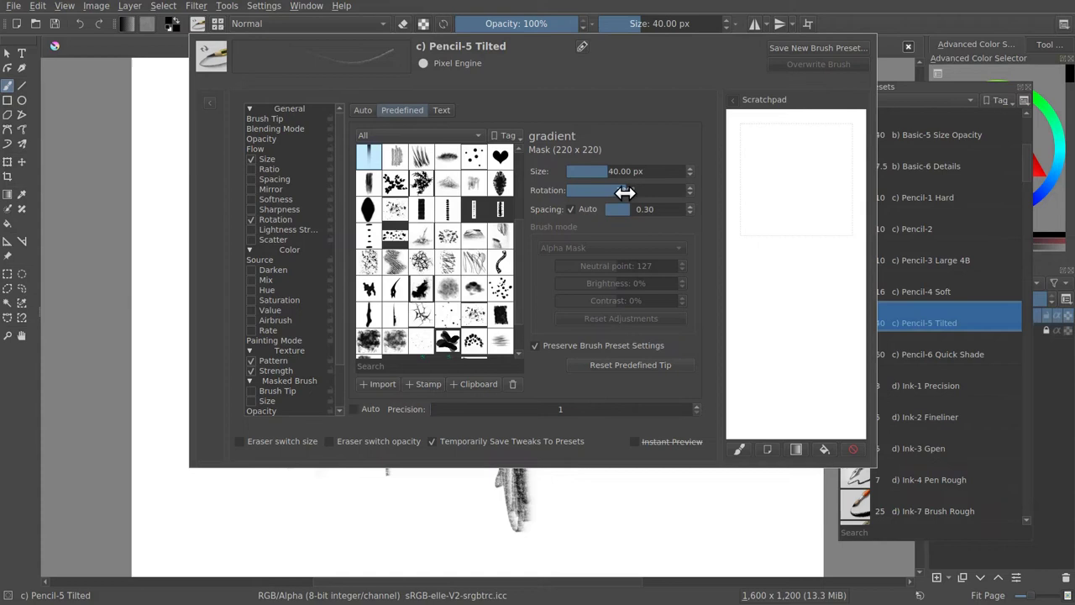
pyautogui.moveTo(626, 190); pyautogui.dragTo(561, 186)
pyautogui.click(662, 476)
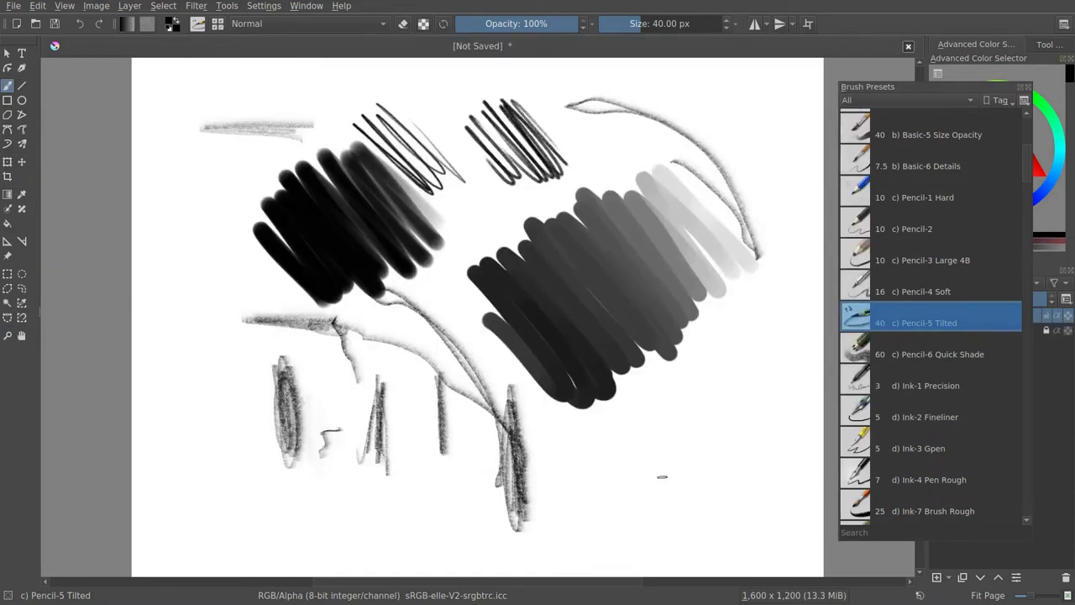
# - Draw a dense vertical hatching patch at lower right, then recheck the brush settings
pyautogui.moveTo(745, 430)
pyautogui.mouseDown()
pyautogui.moveTo(739, 385)
pyautogui.moveTo(724, 490)
pyautogui.moveTo(722, 410)
pyautogui.moveTo(703, 508)
pyautogui.moveTo(705, 374)
pyautogui.moveTo(692, 505)
pyautogui.moveTo(690, 430)
pyautogui.mouseUp()
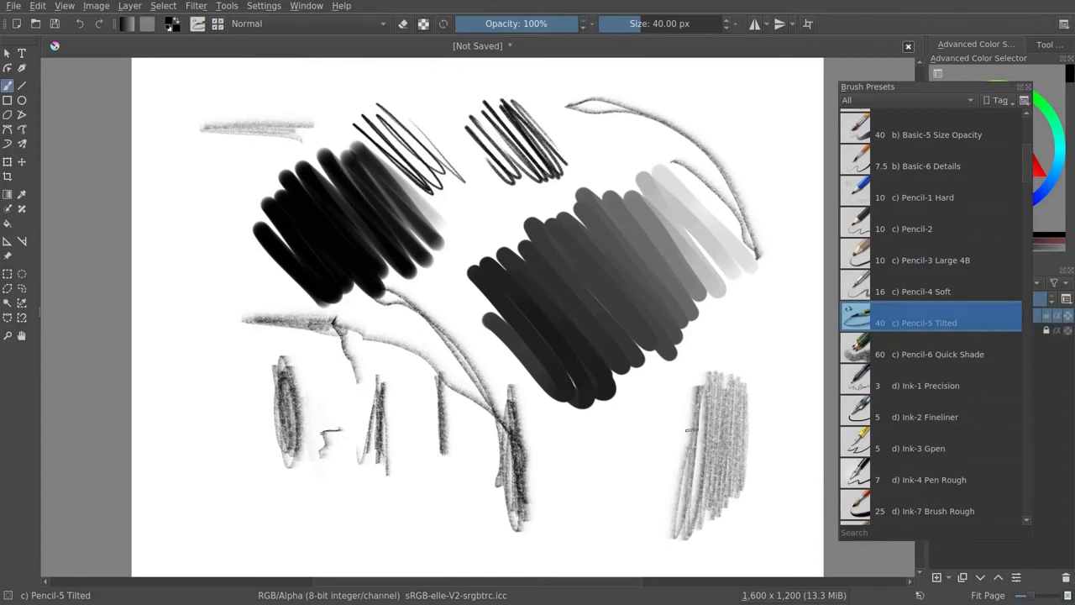
pyautogui.moveTo(778, 429)
pyautogui.mouseDown()
pyautogui.moveTo(777, 388)
pyautogui.moveTo(754, 489)
pyautogui.moveTo(766, 341)
pyautogui.moveTo(755, 441)
pyautogui.moveTo(746, 383)
pyautogui.mouseUp()
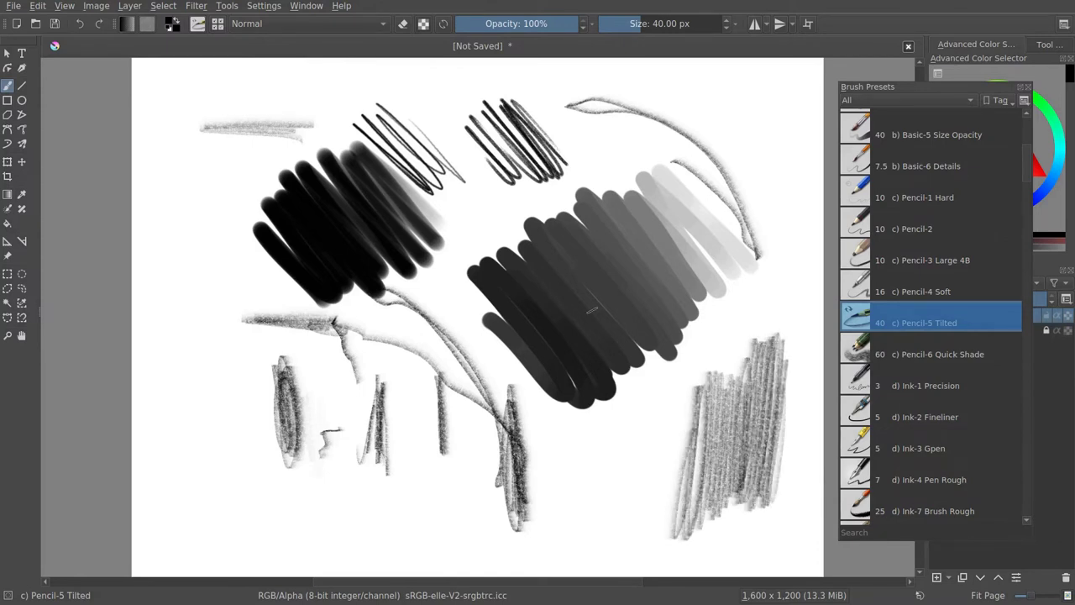
pyautogui.click(198, 24)
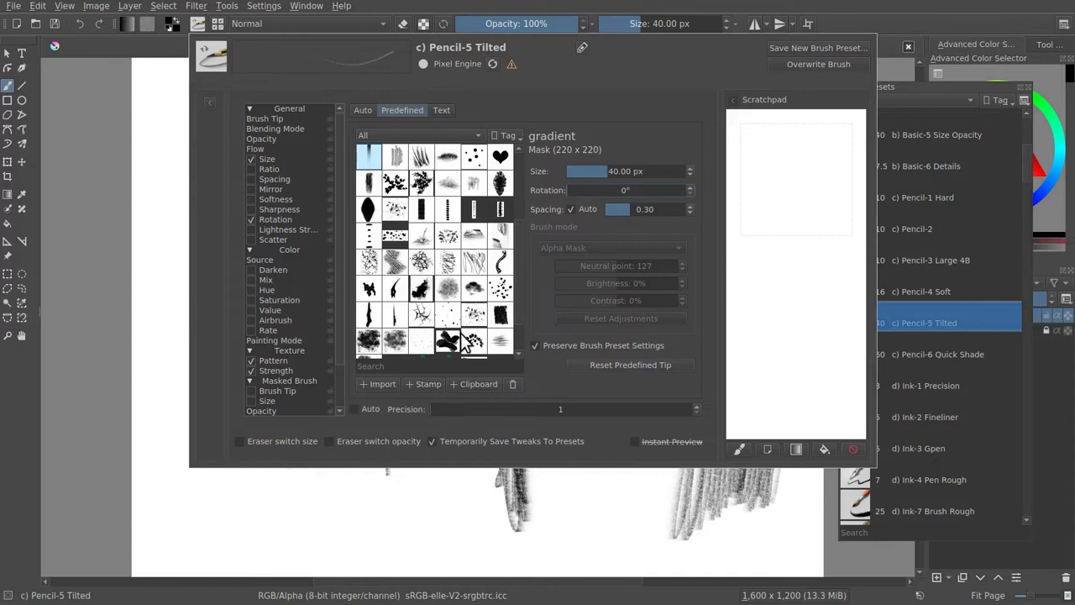
pyautogui.click(541, 551)
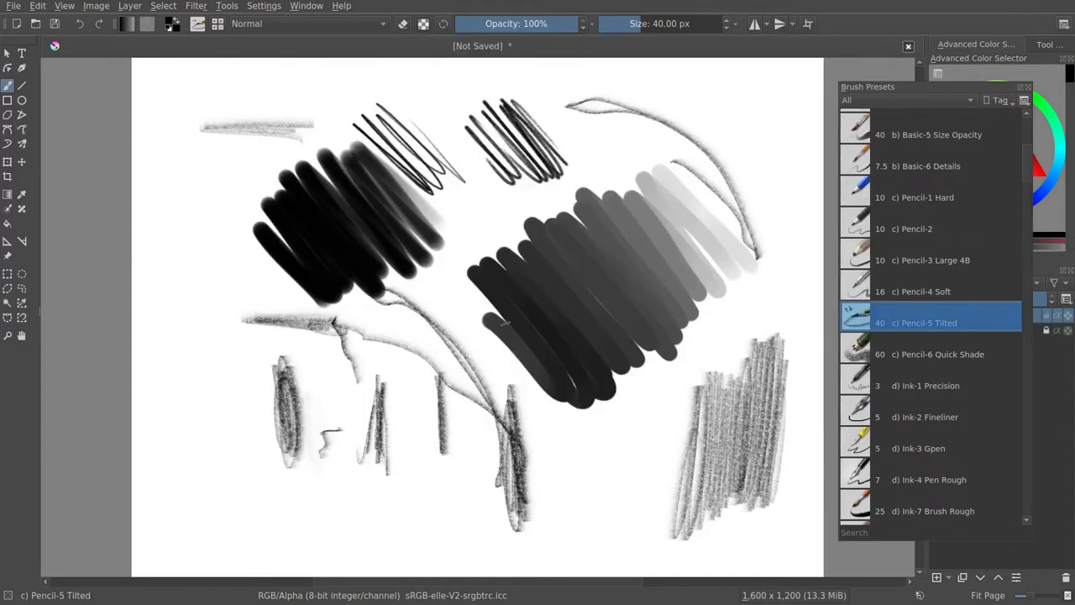
# - Scribble black ink at top right with Ink-3 Gpen and Ink-4 Pen Rough
pyautogui.moveTo(1024, 170); pyautogui.dragTo(1024, 192)
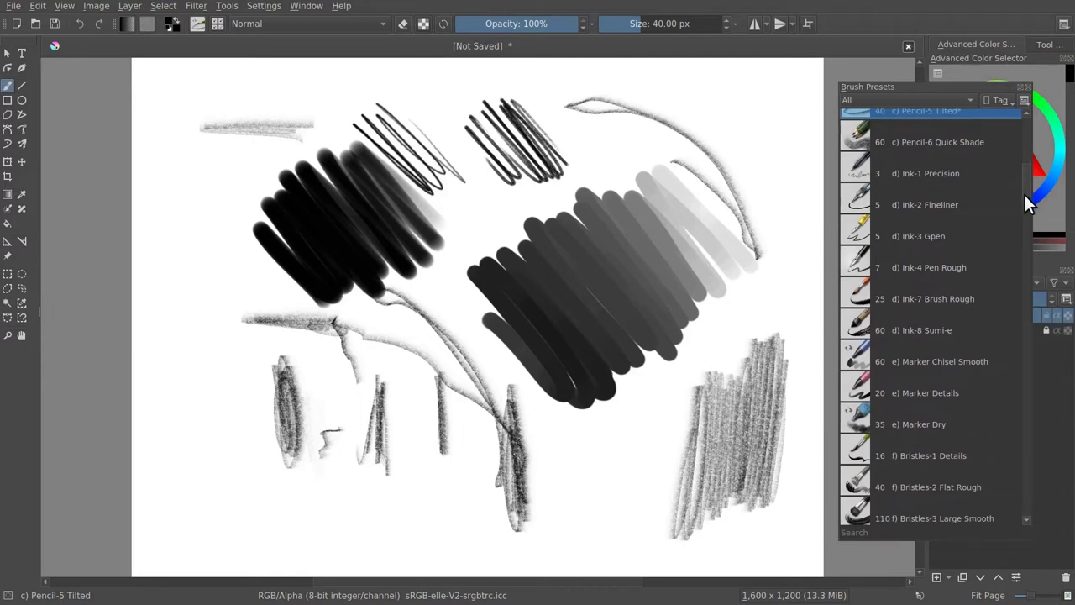
pyautogui.click(849, 235)
pyautogui.moveTo(739, 90); pyautogui.dragTo(775, 187)
pyautogui.click(891, 264)
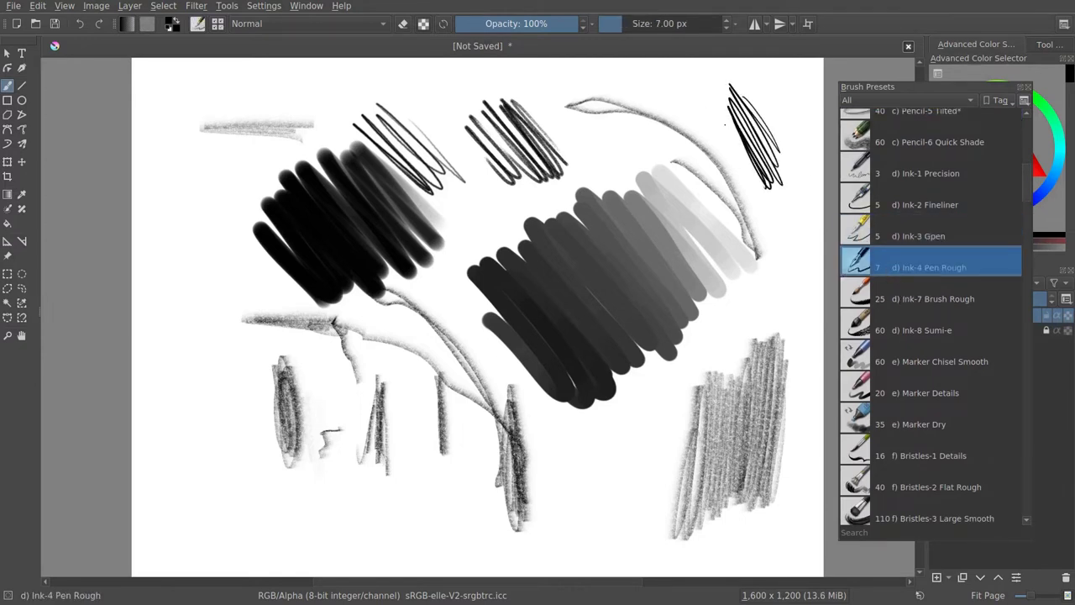
pyautogui.moveTo(725, 124)
pyautogui.mouseDown()
pyautogui.moveTo(697, 101)
pyautogui.moveTo(752, 209)
pyautogui.moveTo(786, 164)
pyautogui.mouseUp()
pyautogui.moveTo(1024, 185)
pyautogui.mouseDown()
pyautogui.moveTo(1024, 215)
pyautogui.moveTo(992, 207)
pyautogui.mouseUp()
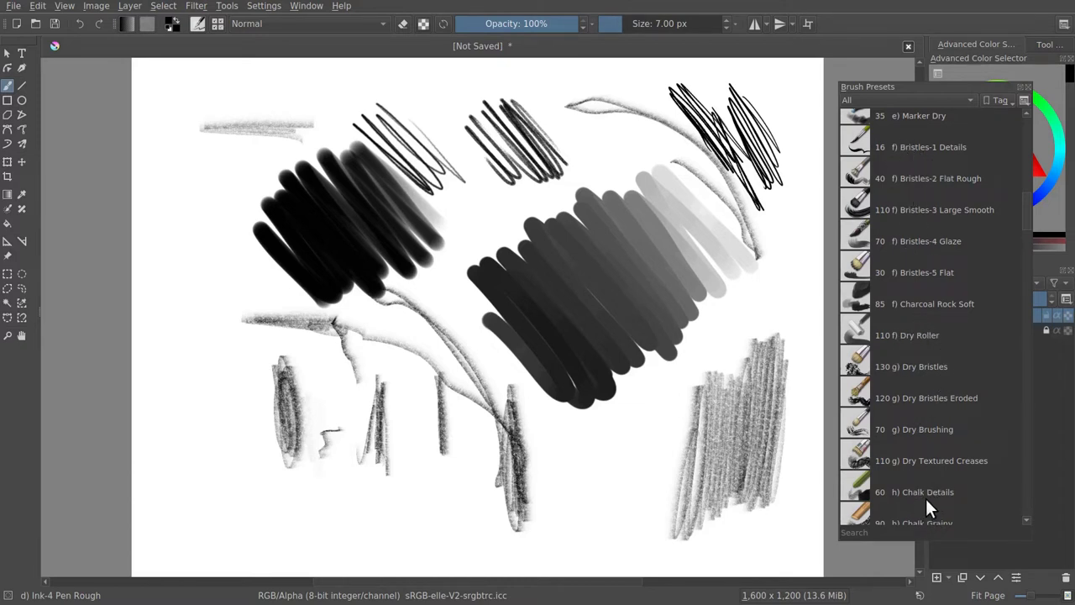
# - Paint a red V and zigzags with Bristles-2 Flat Rough
pyautogui.scroll(1, 1027, 211)
pyautogui.click(940, 193)
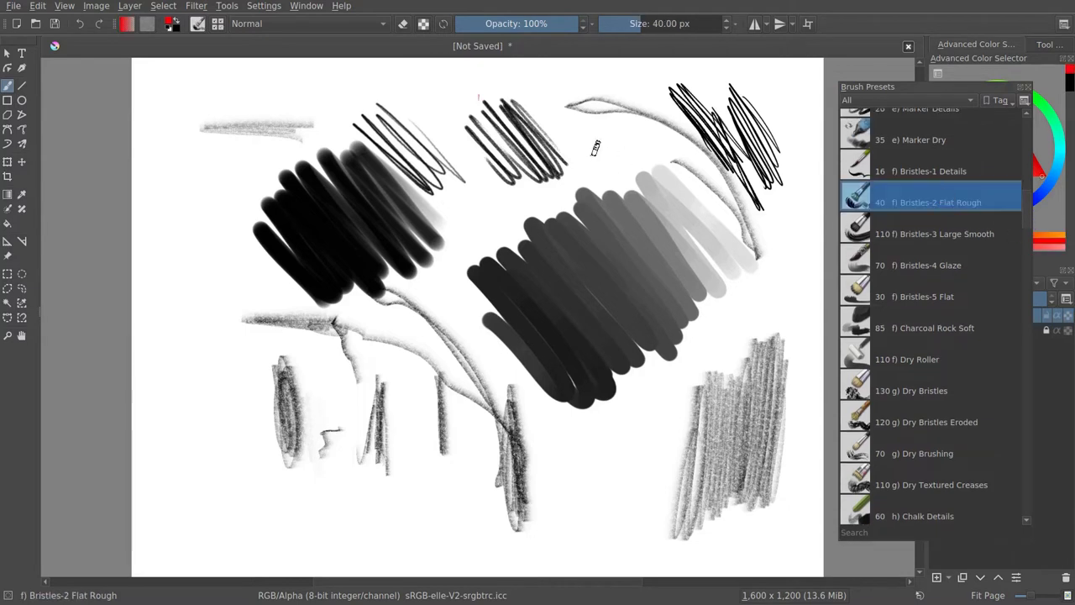
pyautogui.rightClick(568, 216)
pyautogui.rightClick(565, 189)
pyautogui.moveTo(589, 195)
pyautogui.mouseDown()
pyautogui.moveTo(590, 312)
pyautogui.moveTo(576, 323)
pyautogui.moveTo(522, 220)
pyautogui.moveTo(516, 245)
pyautogui.moveTo(555, 256)
pyautogui.moveTo(475, 361)
pyautogui.moveTo(483, 369)
pyautogui.mouseUp()
pyautogui.moveTo(724, 258)
pyautogui.mouseDown()
pyautogui.moveTo(728, 319)
pyautogui.moveTo(661, 266)
pyautogui.mouseUp()
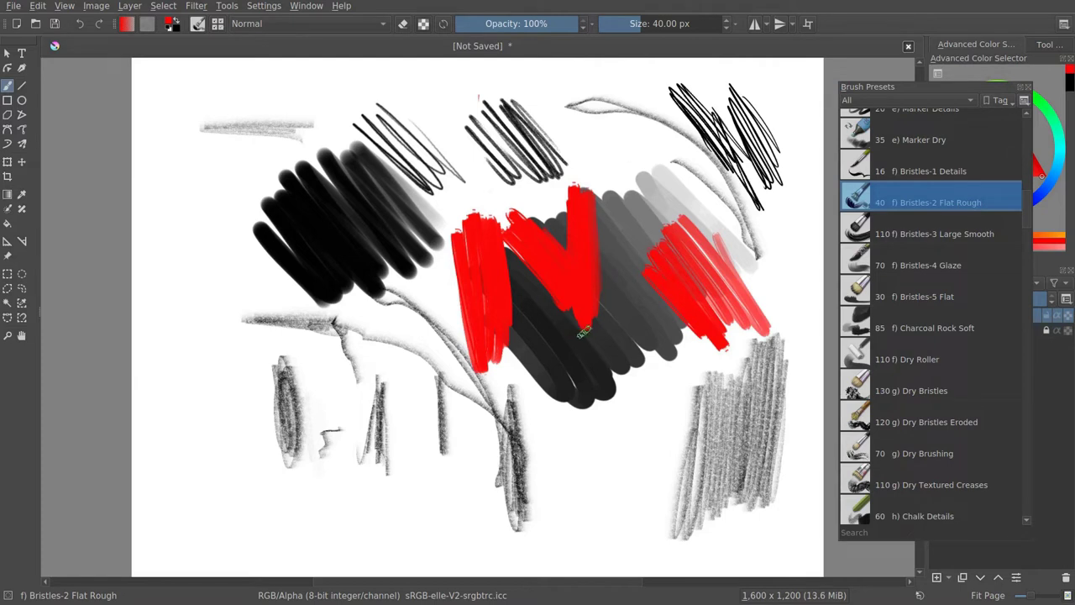
pyautogui.moveTo(684, 332)
pyautogui.mouseDown()
pyautogui.moveTo(689, 349)
pyautogui.moveTo(672, 353)
pyautogui.moveTo(680, 357)
pyautogui.mouseUp()
# - Stamp large red and pink dabs with Bristles-3 Large Smooth at 361.45 px
pyautogui.click(878, 234)
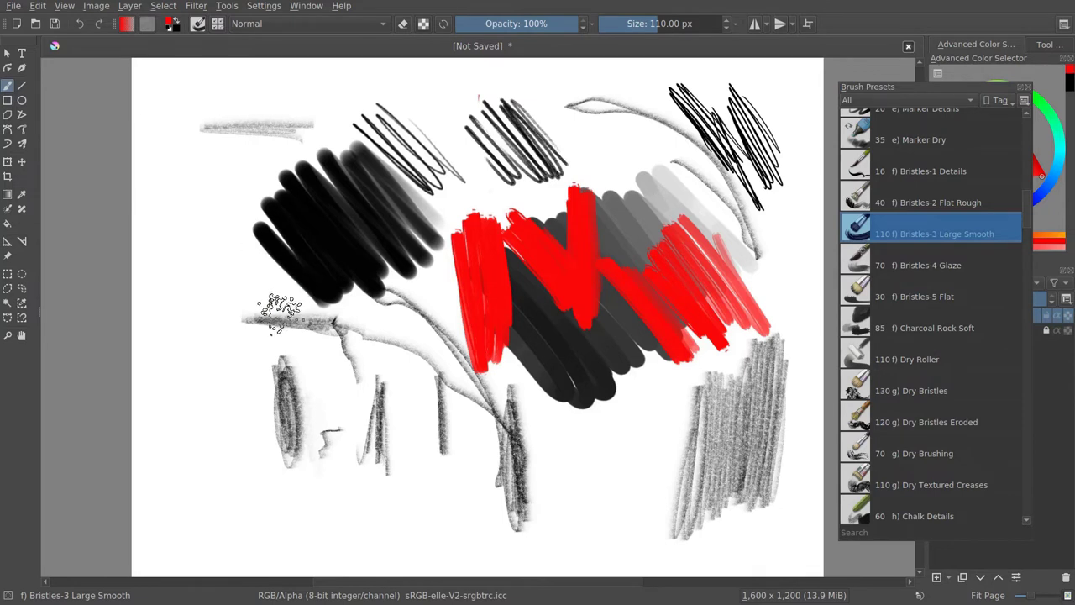
pyautogui.moveTo(190, 277)
pyautogui.mouseDown()
pyautogui.moveTo(200, 404)
pyautogui.moveTo(219, 412)
pyautogui.moveTo(210, 313)
pyautogui.moveTo(231, 315)
pyautogui.moveTo(241, 401)
pyautogui.moveTo(197, 284)
pyautogui.moveTo(248, 462)
pyautogui.moveTo(232, 349)
pyautogui.moveTo(244, 421)
pyautogui.moveTo(256, 353)
pyautogui.mouseUp()
pyautogui.moveTo(657, 23); pyautogui.dragTo(693, 22)
pyautogui.click(223, 134)
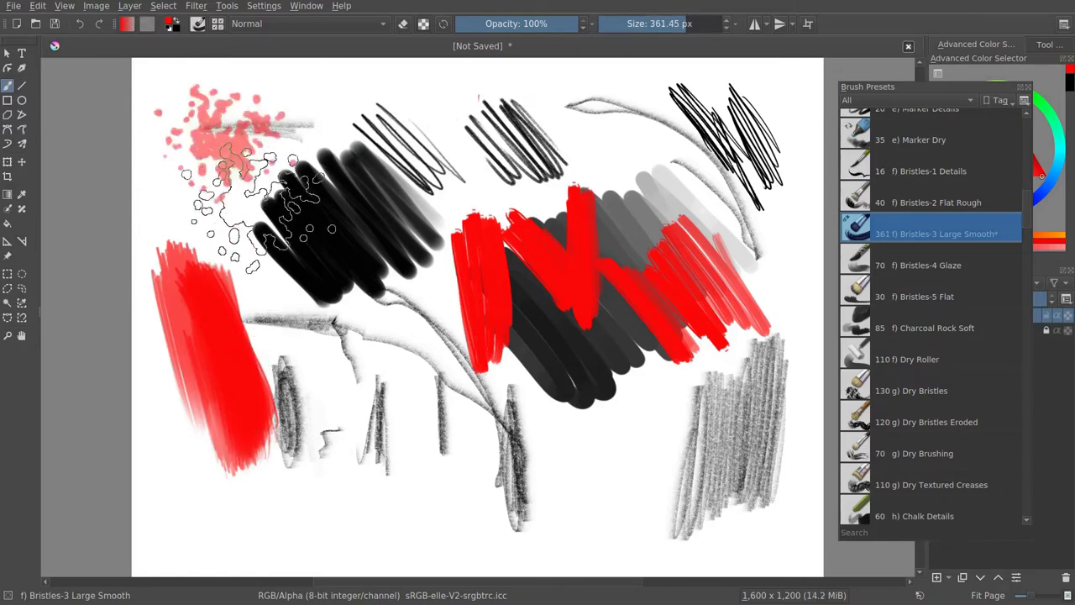
pyautogui.click(399, 126)
pyautogui.click(349, 412)
pyautogui.click(441, 489)
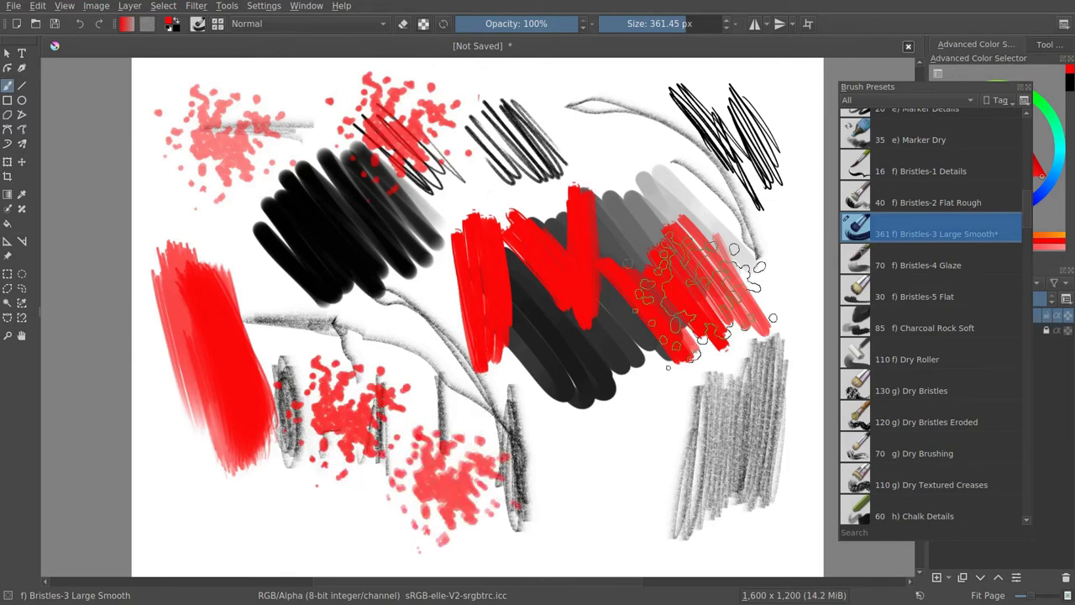
# - Stamp Bristles-4 Glaze dabs at 347.72 px, then paint Bristles-2 Flat Rough strokes at 296.30 px
pyautogui.click(903, 267)
pyautogui.click(628, 453)
pyautogui.moveTo(663, 24); pyautogui.dragTo(690, 24)
pyautogui.click(558, 479)
pyautogui.click(642, 424)
pyautogui.click(642, 507)
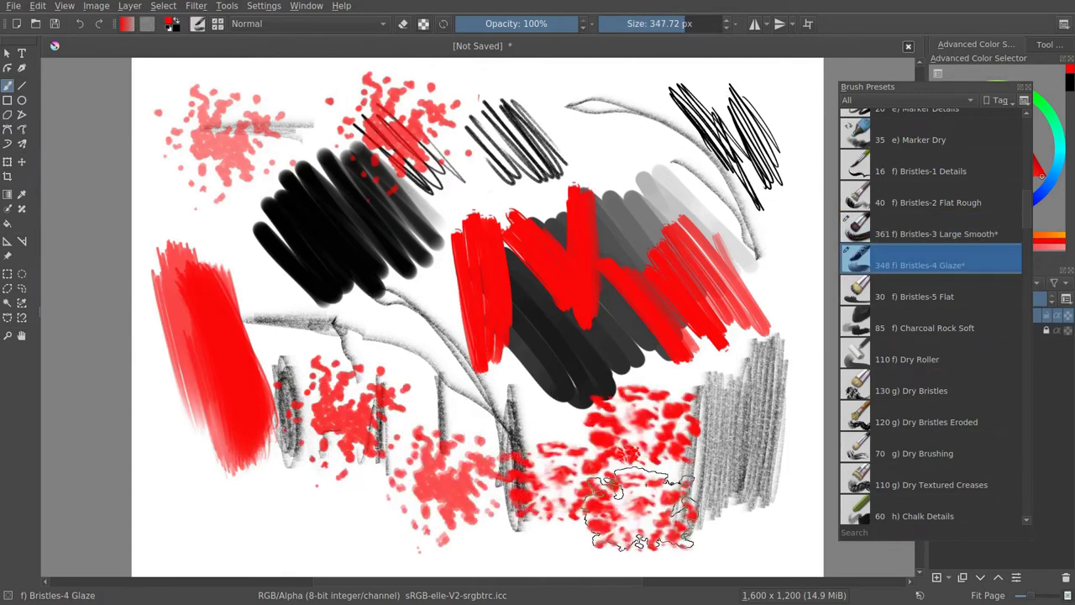
pyautogui.click(907, 203)
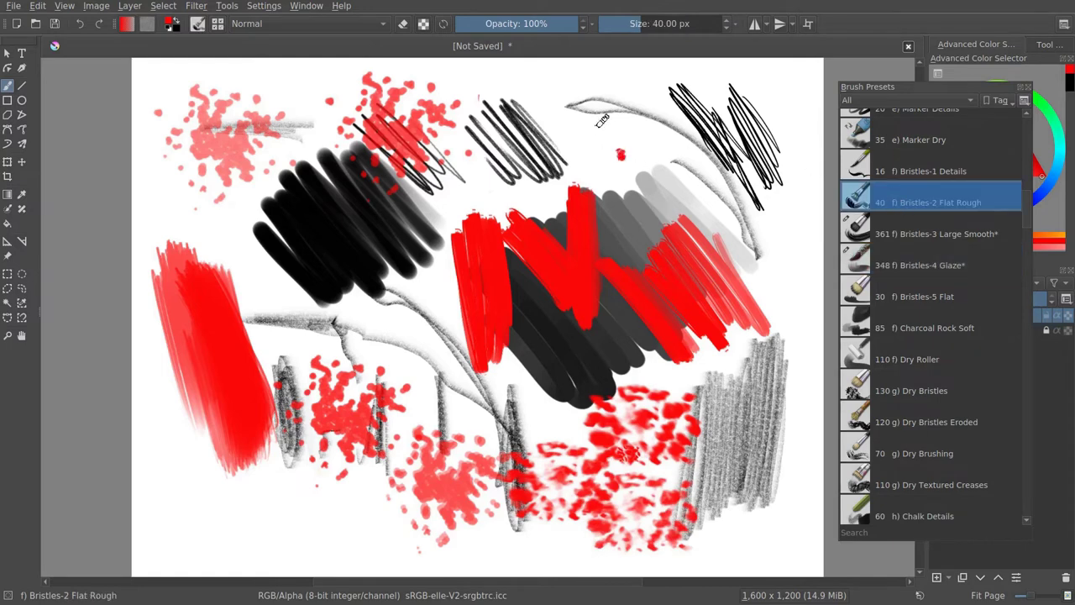
pyautogui.moveTo(638, 25); pyautogui.dragTo(672, 24)
pyautogui.moveTo(621, 84)
pyautogui.mouseDown()
pyautogui.moveTo(593, 96)
pyautogui.moveTo(592, 146)
pyautogui.mouseUp()
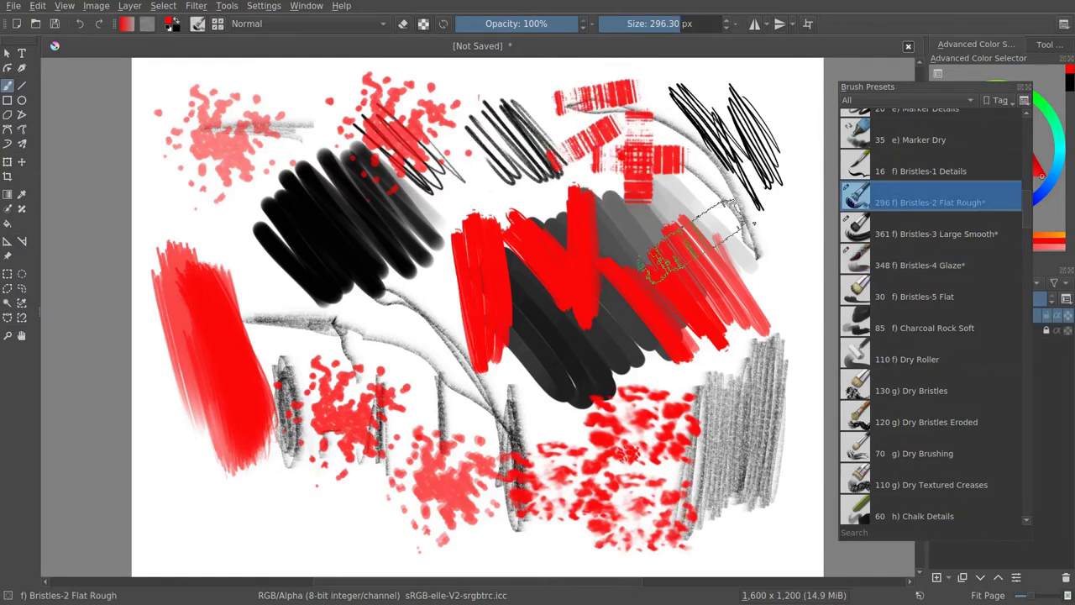
# - Clear the canvas and paint a diagonal stroke, dabs and a broad stroke with Dry Bristles
pyautogui.press('Delete')
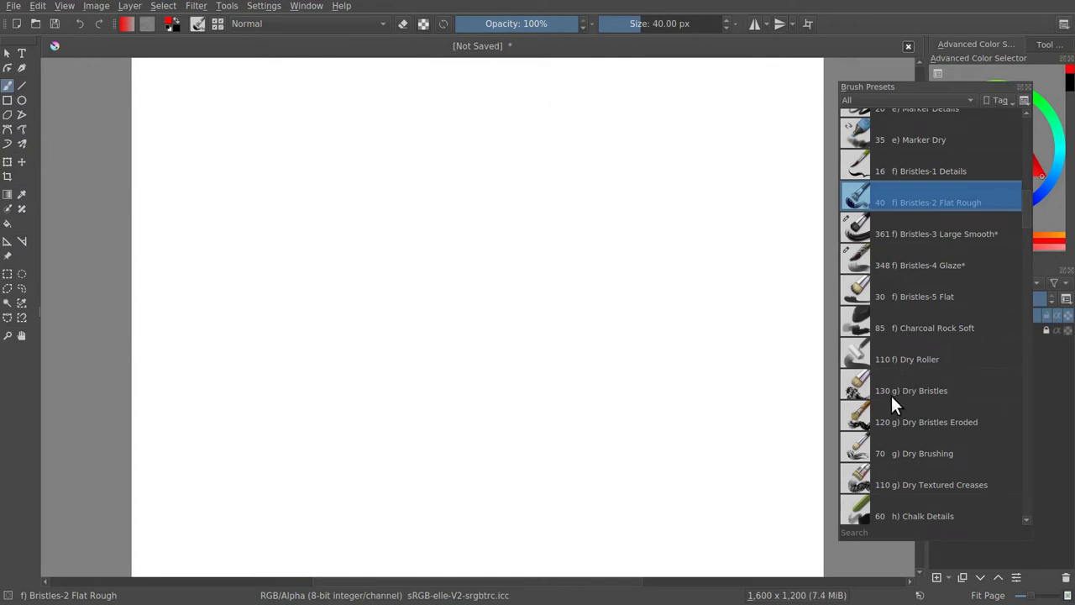
pyautogui.click(859, 388)
pyautogui.moveTo(638, 290)
pyautogui.mouseDown()
pyautogui.moveTo(467, 172)
pyautogui.moveTo(374, 141)
pyautogui.mouseUp()
pyautogui.moveTo(432, 293)
pyautogui.mouseDown()
pyautogui.moveTo(488, 334)
pyautogui.moveTo(485, 324)
pyautogui.moveTo(516, 366)
pyautogui.moveTo(516, 345)
pyautogui.moveTo(534, 381)
pyautogui.moveTo(546, 367)
pyautogui.moveTo(599, 424)
pyautogui.moveTo(603, 402)
pyautogui.moveTo(619, 457)
pyautogui.moveTo(637, 424)
pyautogui.moveTo(650, 461)
pyautogui.moveTo(622, 424)
pyautogui.mouseUp()
pyautogui.moveTo(502, 267)
pyautogui.mouseDown()
pyautogui.moveTo(583, 365)
pyautogui.moveTo(601, 345)
pyautogui.moveTo(666, 432)
pyautogui.mouseUp()
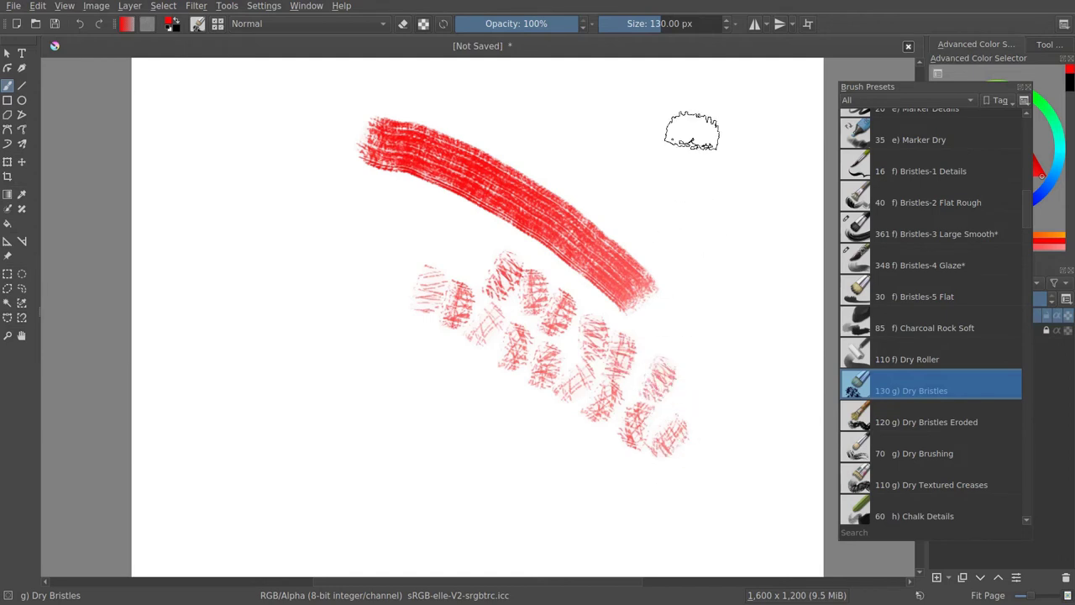
pyautogui.moveTo(662, 24); pyautogui.dragTo(697, 23)
pyautogui.moveTo(403, 411)
pyautogui.mouseDown()
pyautogui.moveTo(315, 315)
pyautogui.moveTo(304, 252)
pyautogui.mouseUp()
# - Add small dabs and faint diagonal strokes with Dry Bristles Eroded
pyautogui.click(924, 421)
pyautogui.click(712, 211)
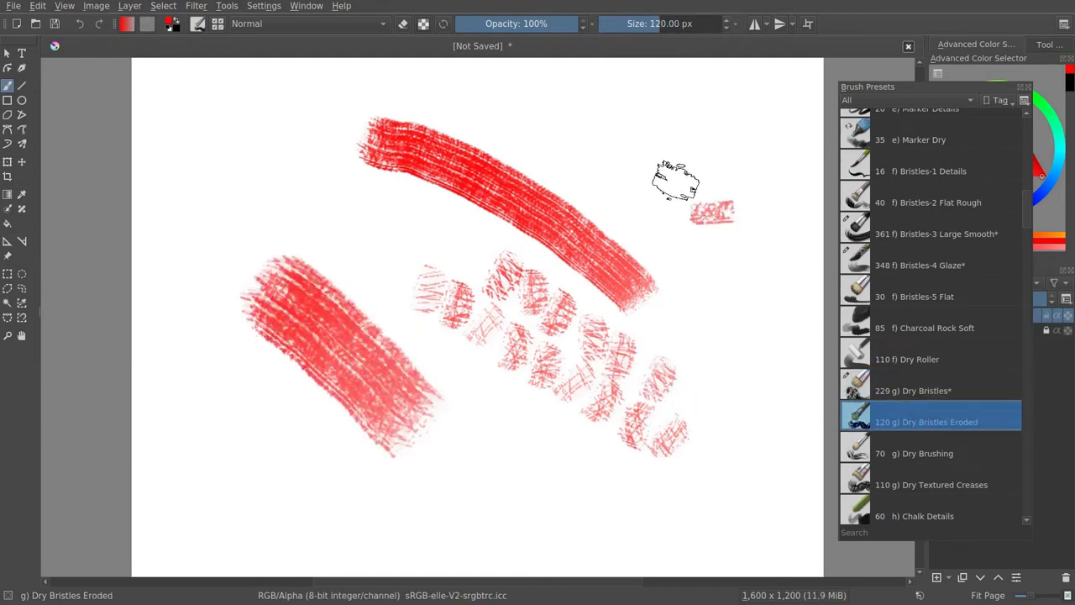
pyautogui.click(676, 178)
pyautogui.moveTo(672, 173)
pyautogui.mouseDown()
pyautogui.moveTo(588, 132)
pyautogui.moveTo(497, 111)
pyautogui.mouseUp()
pyautogui.moveTo(714, 278); pyautogui.dragTo(533, 141)
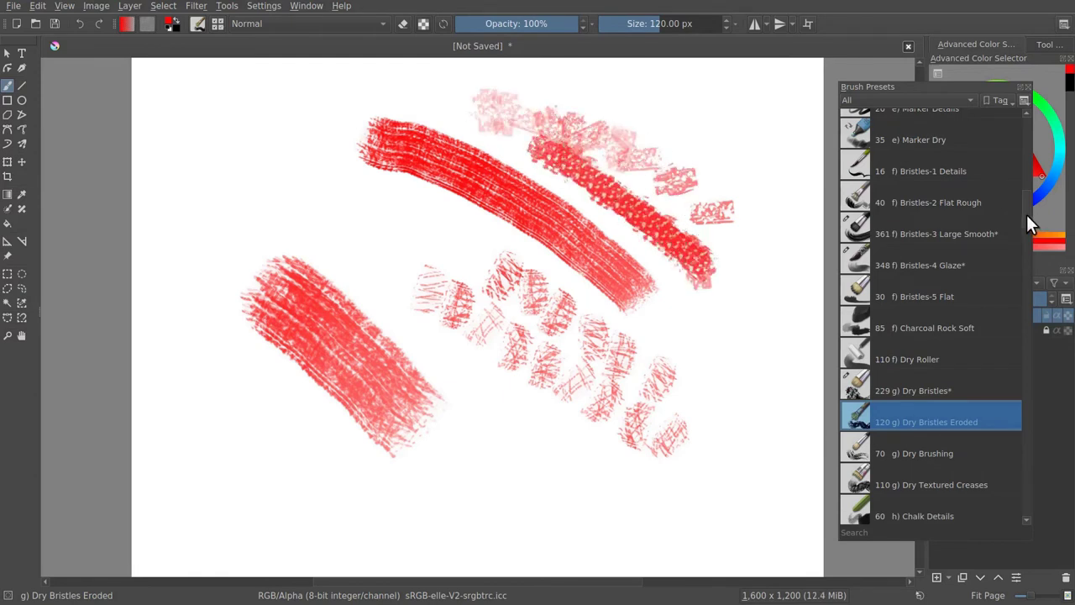
pyautogui.moveTo(1027, 214); pyautogui.dragTo(1028, 239)
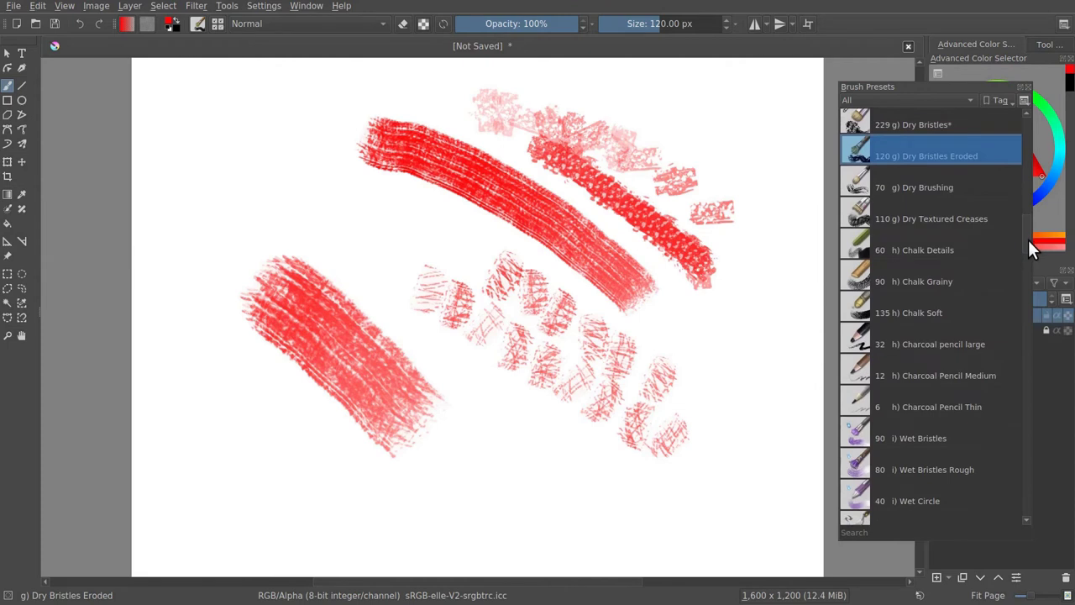
# - Build a soft red chalk patch at upper left with Chalk Grainy
pyautogui.click(929, 279)
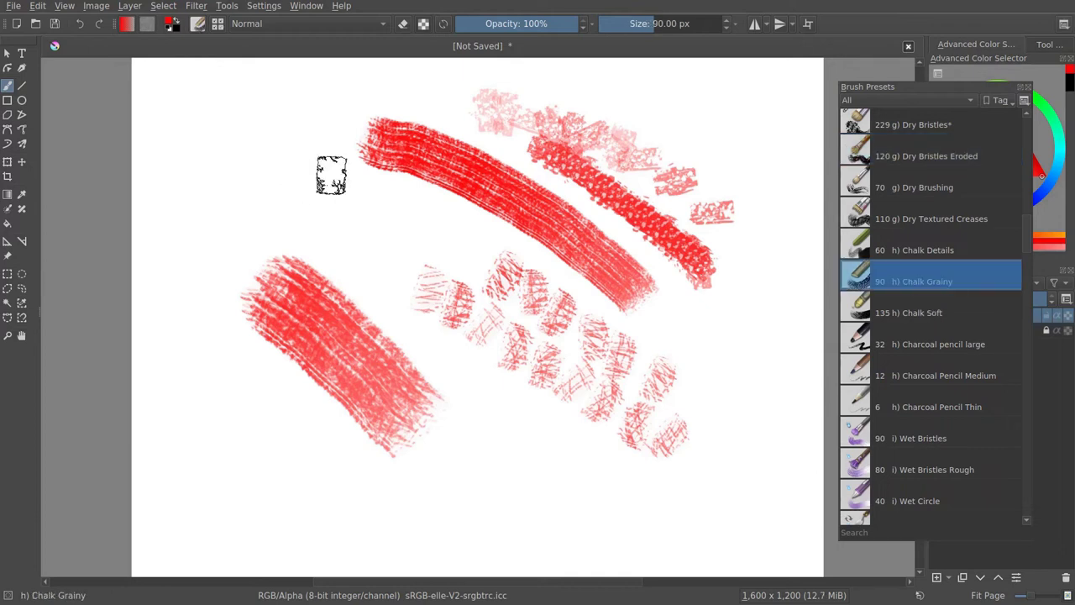
pyautogui.moveTo(346, 210)
pyautogui.mouseDown()
pyautogui.moveTo(274, 137)
pyautogui.moveTo(255, 136)
pyautogui.moveTo(288, 176)
pyautogui.mouseUp()
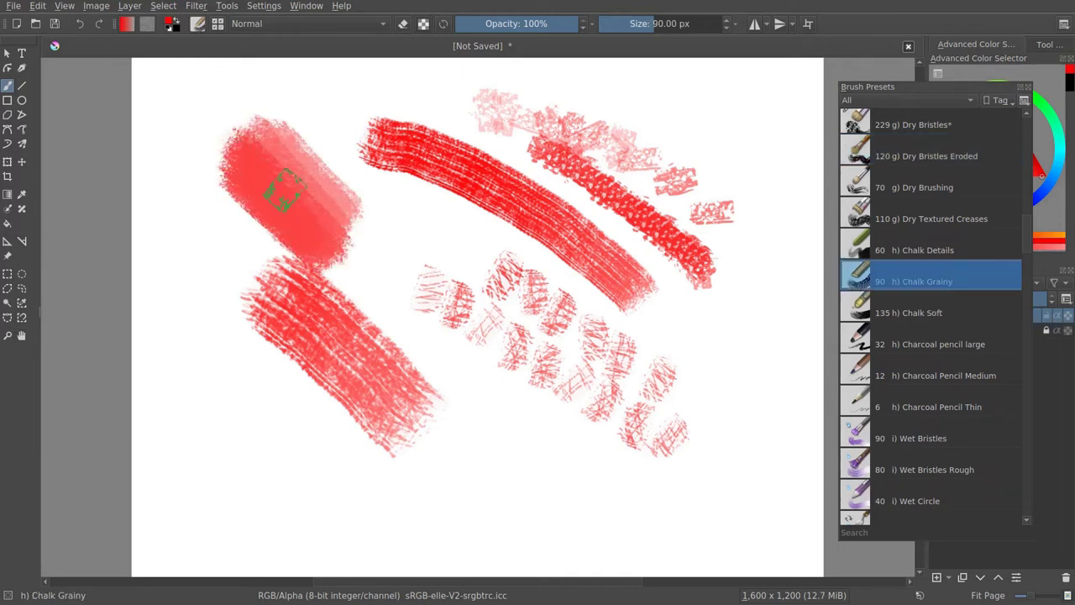
pyautogui.moveTo(374, 205)
pyautogui.mouseDown()
pyautogui.moveTo(296, 141)
pyautogui.moveTo(351, 231)
pyautogui.moveTo(372, 235)
pyautogui.moveTo(351, 202)
pyautogui.moveTo(341, 140)
pyautogui.moveTo(409, 193)
pyautogui.mouseUp()
# - Paint a grainy red patch near the bottom centre with Chalk Details
pyautogui.click(926, 245)
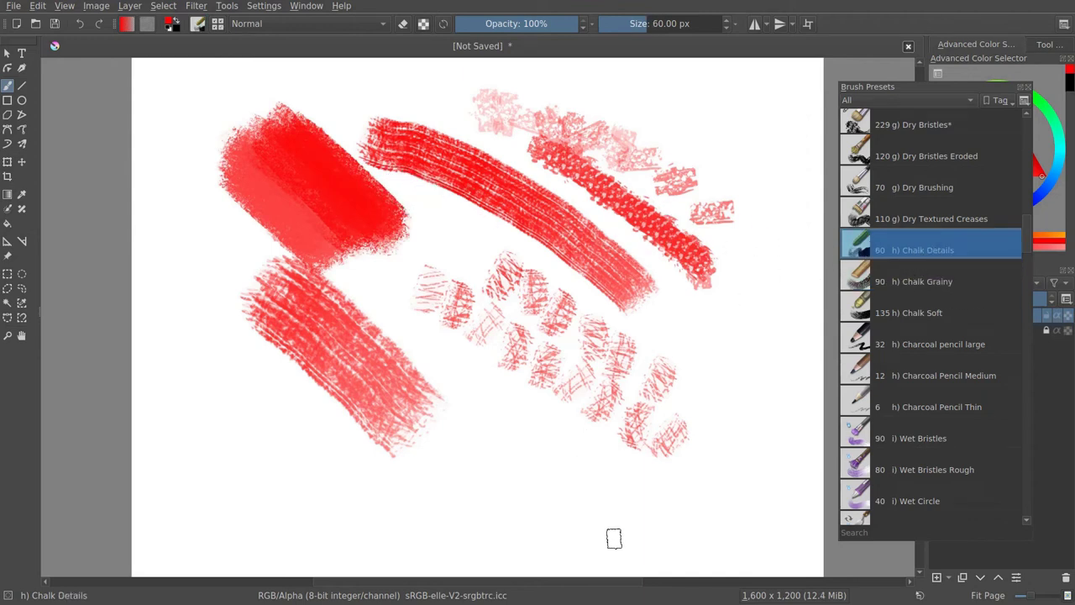
pyautogui.moveTo(619, 548)
pyautogui.mouseDown()
pyautogui.moveTo(530, 421)
pyautogui.moveTo(599, 525)
pyautogui.moveTo(519, 421)
pyautogui.moveTo(517, 459)
pyautogui.moveTo(555, 529)
pyautogui.moveTo(514, 501)
pyautogui.moveTo(519, 469)
pyautogui.mouseUp()
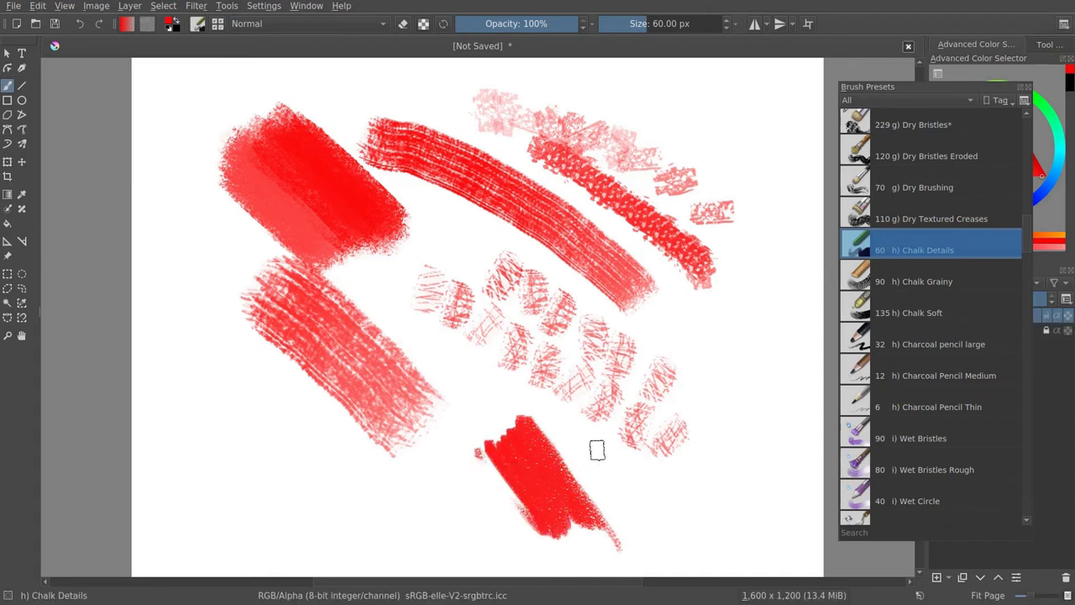
pyautogui.moveTo(579, 468)
pyautogui.mouseDown()
pyautogui.moveTo(551, 503)
pyautogui.moveTo(583, 456)
pyautogui.moveTo(560, 498)
pyautogui.moveTo(548, 495)
pyautogui.moveTo(574, 430)
pyautogui.moveTo(529, 471)
pyautogui.moveTo(579, 450)
pyautogui.moveTo(613, 515)
pyautogui.moveTo(560, 457)
pyautogui.moveTo(619, 495)
pyautogui.moveTo(586, 447)
pyautogui.moveTo(638, 483)
pyautogui.mouseUp()
pyautogui.scroll(-3, 939, 242)
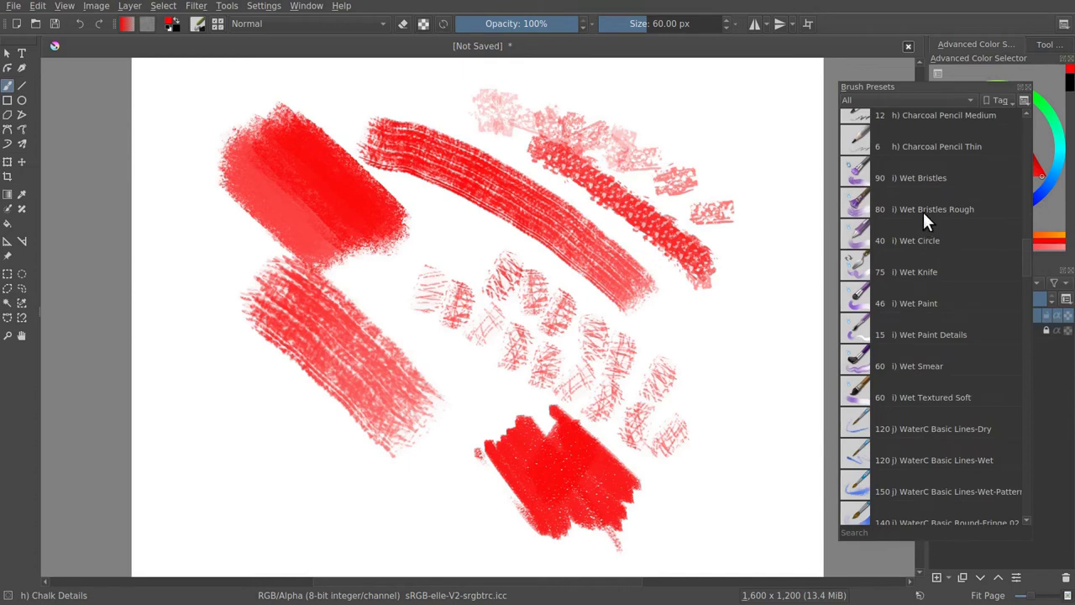
# - Smear the upper-left red patch with the Wet Bristles preset
pyautogui.click(916, 178)
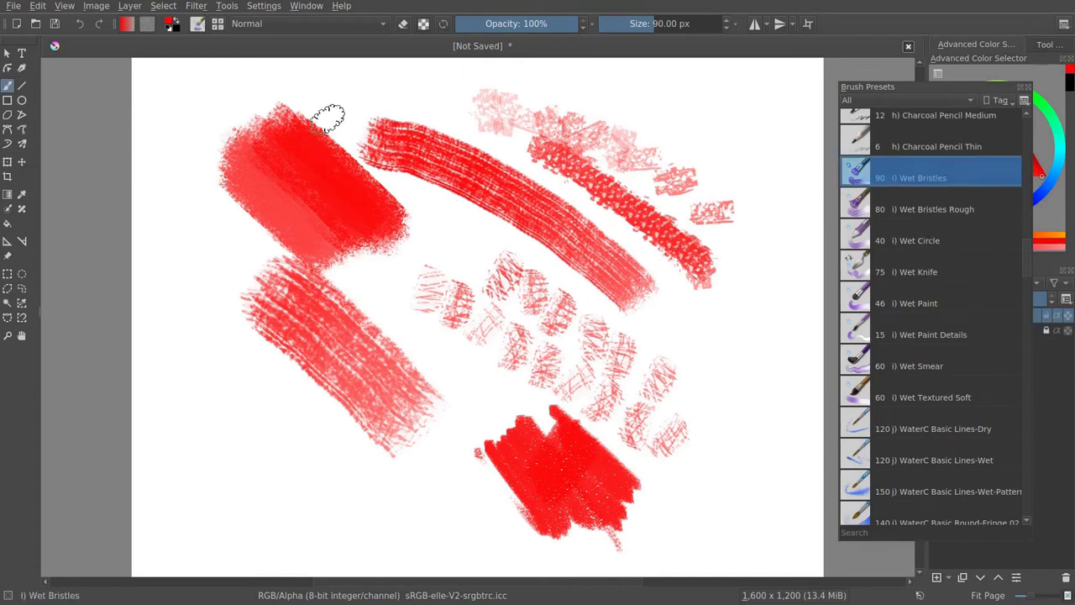
pyautogui.moveTo(327, 112)
pyautogui.mouseDown()
pyautogui.moveTo(336, 220)
pyautogui.moveTo(326, 215)
pyautogui.mouseUp()
pyautogui.moveTo(294, 102)
pyautogui.mouseDown()
pyautogui.moveTo(300, 179)
pyautogui.moveTo(278, 104)
pyautogui.moveTo(302, 225)
pyautogui.moveTo(289, 147)
pyautogui.moveTo(312, 192)
pyautogui.mouseUp()
pyautogui.moveTo(311, 134); pyautogui.dragTo(352, 159)
# - Switch to green and paint wet strokes in the upper-left patch and across the centre
pyautogui.rightClick(527, 215)
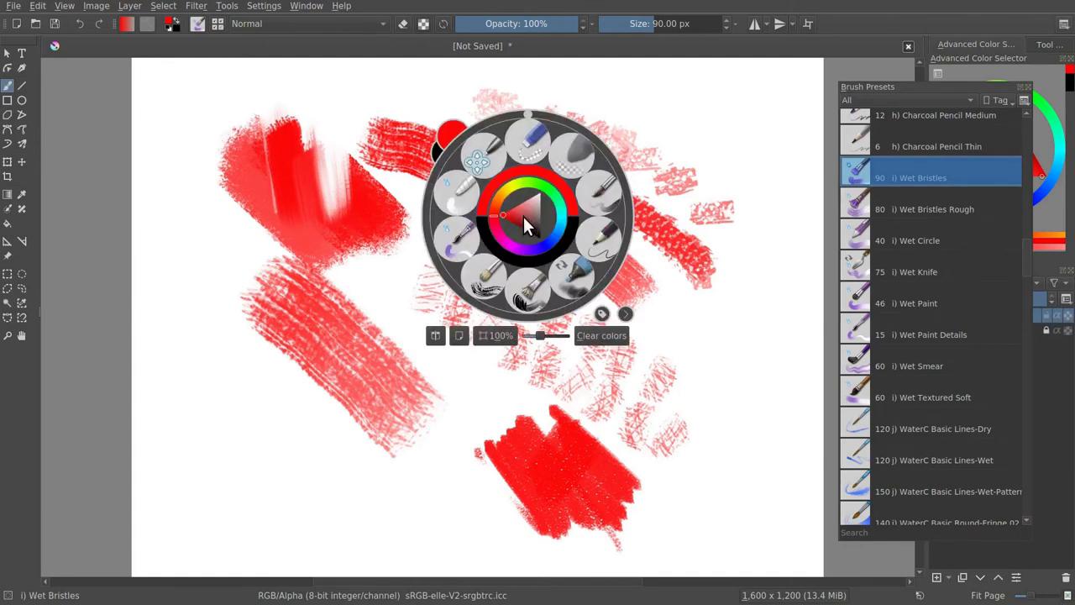
pyautogui.click(538, 193)
pyautogui.click(416, 179)
pyautogui.moveTo(393, 237); pyautogui.dragTo(359, 134)
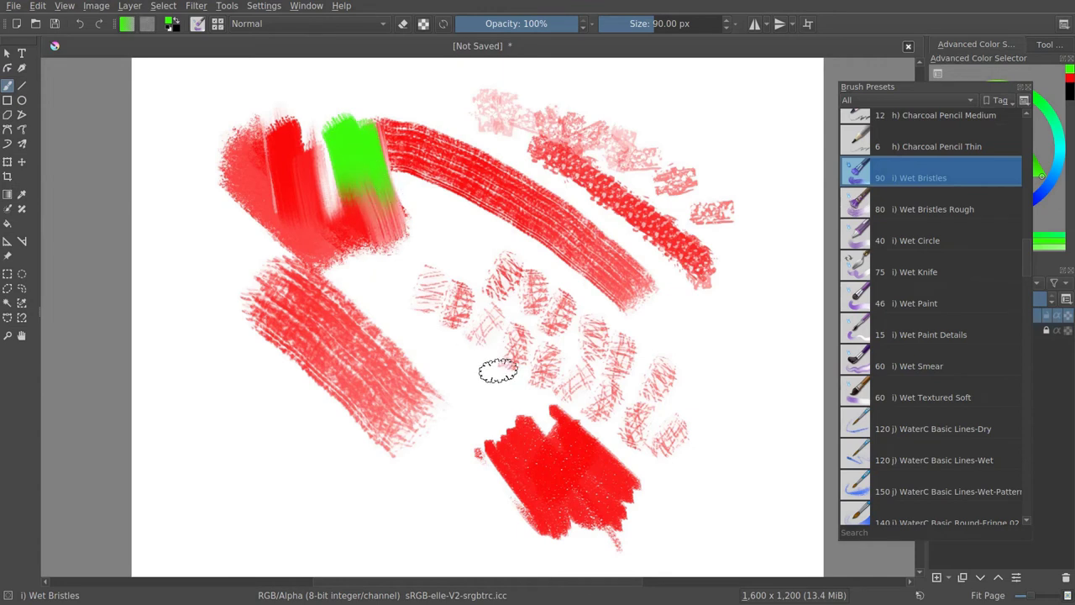
pyautogui.moveTo(490, 355)
pyautogui.mouseDown()
pyautogui.moveTo(460, 248)
pyautogui.moveTo(473, 365)
pyautogui.moveTo(437, 261)
pyautogui.moveTo(451, 375)
pyautogui.moveTo(475, 352)
pyautogui.moveTo(498, 276)
pyautogui.moveTo(475, 363)
pyautogui.moveTo(480, 313)
pyautogui.moveTo(444, 257)
pyautogui.moveTo(467, 354)
pyautogui.moveTo(450, 232)
pyautogui.moveTo(505, 355)
pyautogui.moveTo(471, 291)
pyautogui.moveTo(515, 311)
pyautogui.moveTo(427, 311)
pyautogui.moveTo(526, 284)
pyautogui.moveTo(456, 300)
pyautogui.mouseUp()
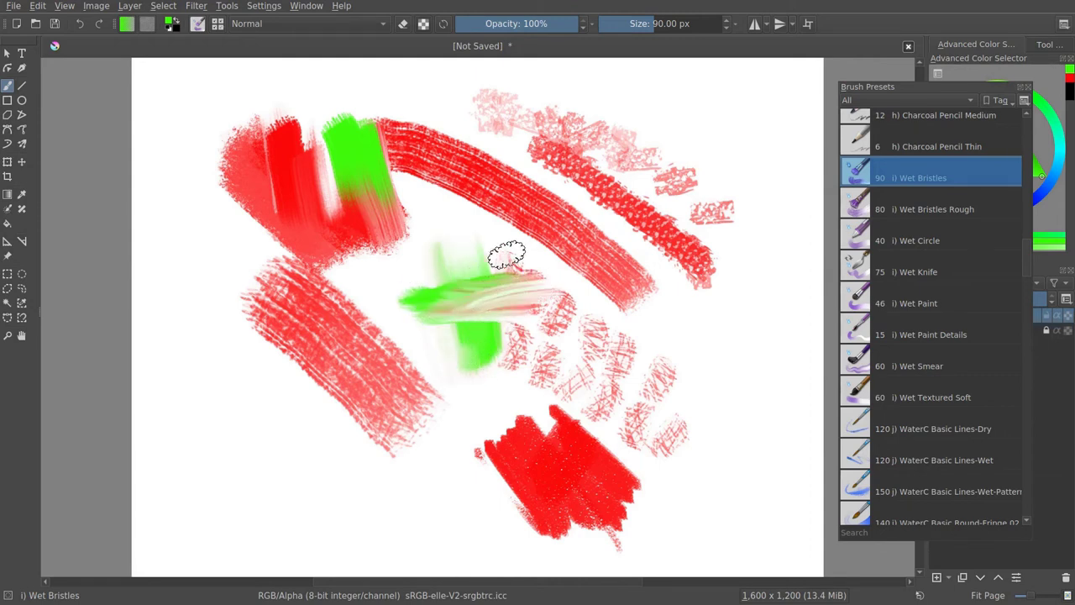
# - Reselect Wet Bristles, switch to blue and paint a blue wet stroke over the red strokes
pyautogui.click(849, 163)
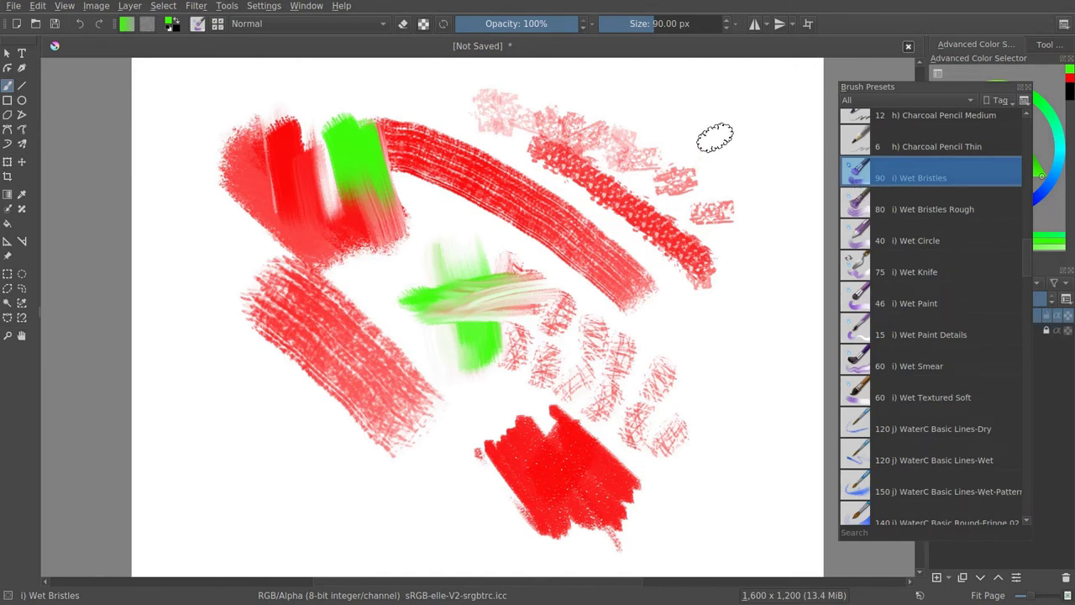
pyautogui.rightClick(667, 200)
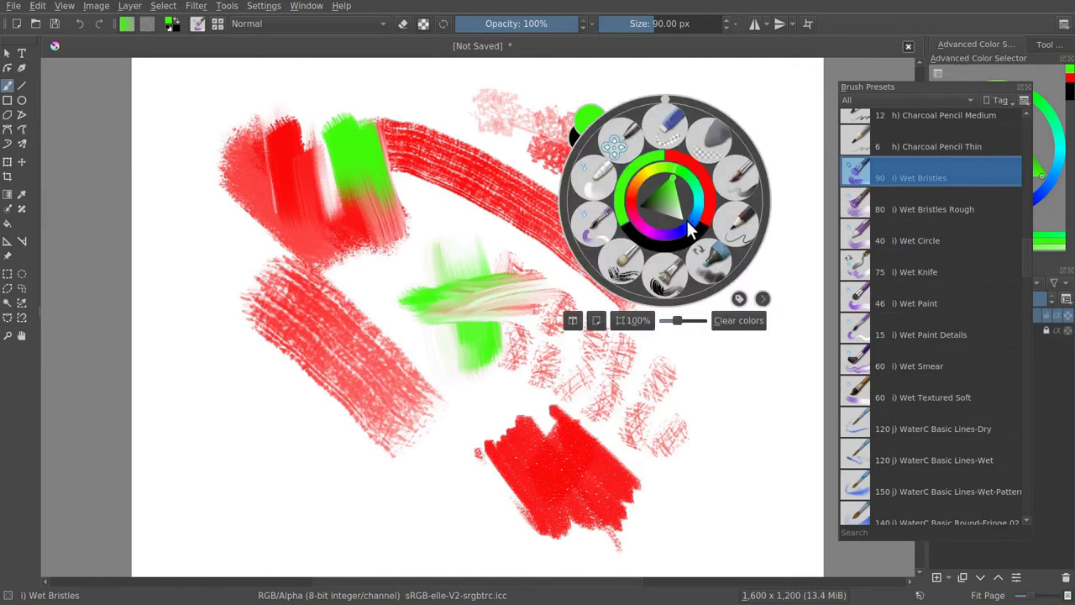
pyautogui.click(688, 228)
pyautogui.click(588, 180)
pyautogui.moveTo(625, 240)
pyautogui.mouseDown()
pyautogui.moveTo(612, 151)
pyautogui.moveTo(594, 139)
pyautogui.moveTo(609, 198)
pyautogui.moveTo(638, 219)
pyautogui.moveTo(612, 197)
pyautogui.moveTo(594, 212)
pyautogui.moveTo(555, 168)
pyautogui.moveTo(546, 252)
pyautogui.mouseUp()
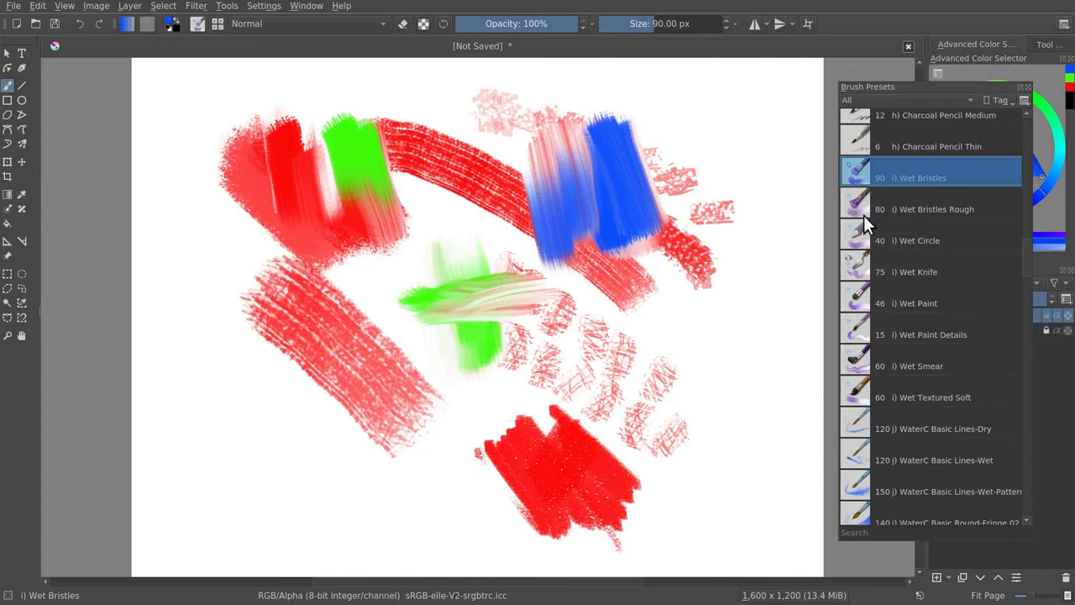
# - Smear the red hatching and build a wide blue wet patch at upper right
pyautogui.moveTo(702, 139)
pyautogui.mouseDown()
pyautogui.moveTo(699, 212)
pyautogui.moveTo(679, 130)
pyautogui.moveTo(693, 243)
pyautogui.moveTo(666, 140)
pyautogui.moveTo(666, 220)
pyautogui.moveTo(629, 100)
pyautogui.moveTo(646, 253)
pyautogui.moveTo(605, 105)
pyautogui.moveTo(623, 201)
pyautogui.moveTo(584, 138)
pyautogui.moveTo(587, 194)
pyautogui.moveTo(568, 88)
pyautogui.moveTo(580, 219)
pyautogui.moveTo(567, 106)
pyautogui.moveTo(584, 107)
pyautogui.moveTo(601, 244)
pyautogui.moveTo(604, 151)
pyautogui.moveTo(620, 126)
pyautogui.moveTo(644, 233)
pyautogui.moveTo(638, 198)
pyautogui.mouseUp()
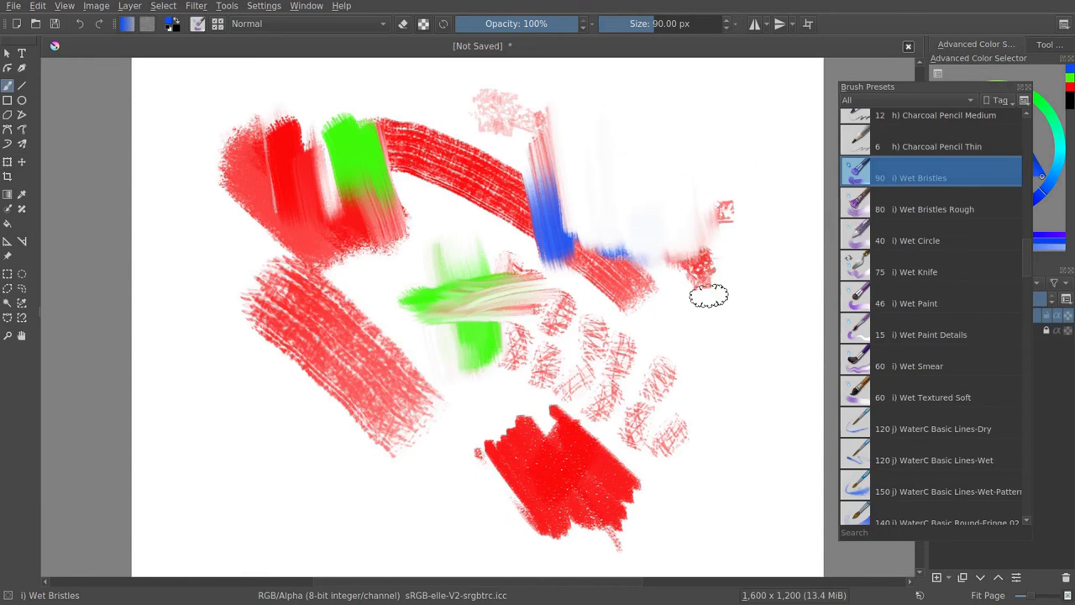
pyautogui.moveTo(703, 290)
pyautogui.mouseDown()
pyautogui.moveTo(682, 162)
pyautogui.moveTo(663, 168)
pyautogui.mouseUp()
pyautogui.moveTo(659, 301)
pyautogui.mouseDown()
pyautogui.moveTo(642, 164)
pyautogui.moveTo(630, 181)
pyautogui.mouseUp()
pyautogui.moveTo(622, 296)
pyautogui.mouseDown()
pyautogui.moveTo(588, 143)
pyautogui.moveTo(575, 155)
pyautogui.moveTo(613, 141)
pyautogui.mouseUp()
pyautogui.moveTo(664, 301); pyautogui.dragTo(678, 150)
# - Paint light-blue strokes on the right with WaterC Basic Lines-Wet
pyautogui.scroll(-3, 886, 192)
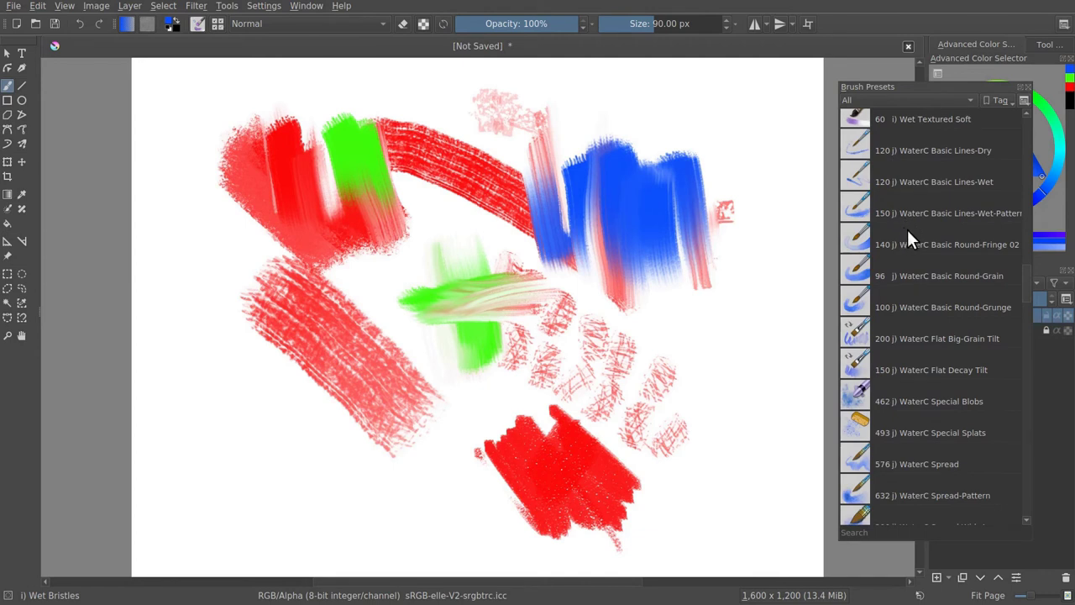
pyautogui.click(932, 168)
pyautogui.moveTo(731, 111)
pyautogui.mouseDown()
pyautogui.moveTo(761, 223)
pyautogui.moveTo(756, 204)
pyautogui.mouseUp()
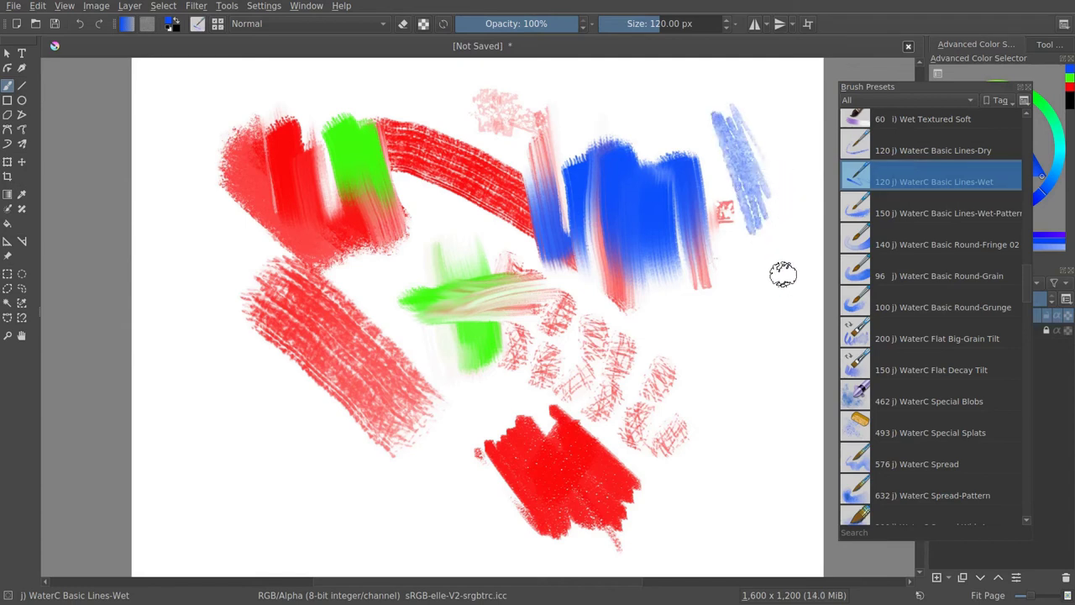
pyautogui.moveTo(753, 322)
pyautogui.mouseDown()
pyautogui.moveTo(742, 365)
pyautogui.moveTo(722, 348)
pyautogui.mouseUp()
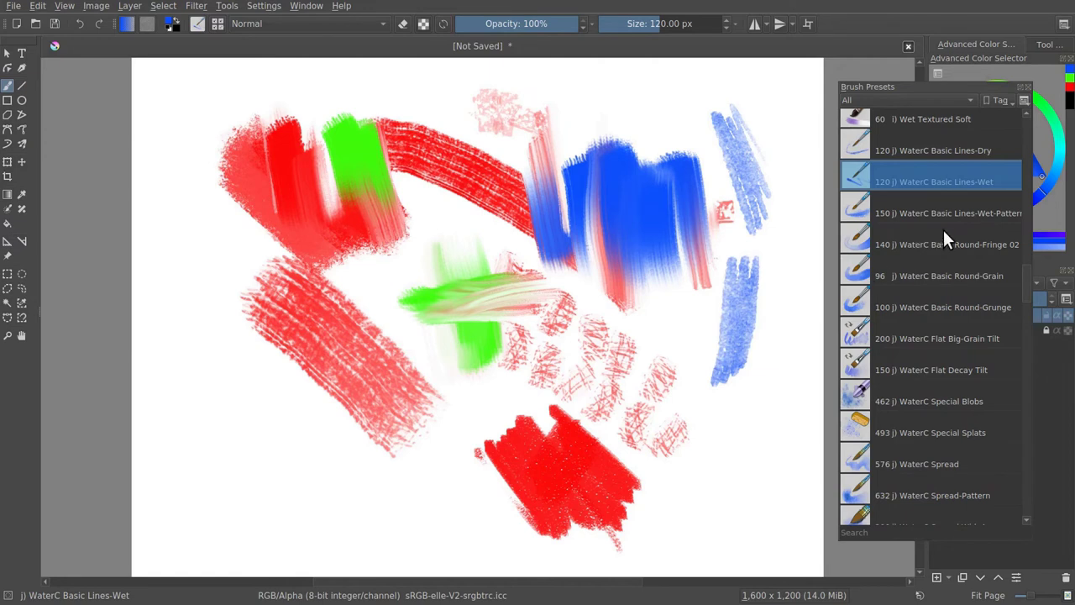
# - Test WaterC Basic Lines-Wet-Pattern at upper right and Round-Grain at lower right
pyautogui.click(920, 213)
pyautogui.moveTo(697, 110)
pyautogui.mouseDown()
pyautogui.moveTo(651, 113)
pyautogui.moveTo(697, 189)
pyautogui.mouseUp()
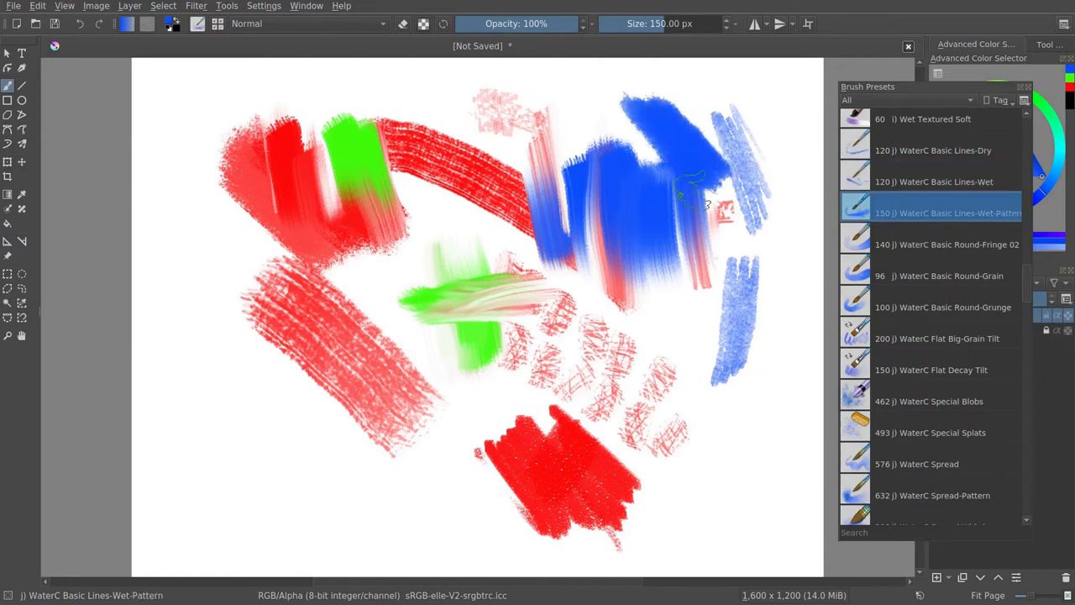
pyautogui.click(888, 276)
pyautogui.moveTo(698, 386)
pyautogui.mouseDown()
pyautogui.moveTo(659, 304)
pyautogui.moveTo(657, 327)
pyautogui.mouseUp()
pyautogui.moveTo(1023, 279); pyautogui.dragTo(1023, 315)
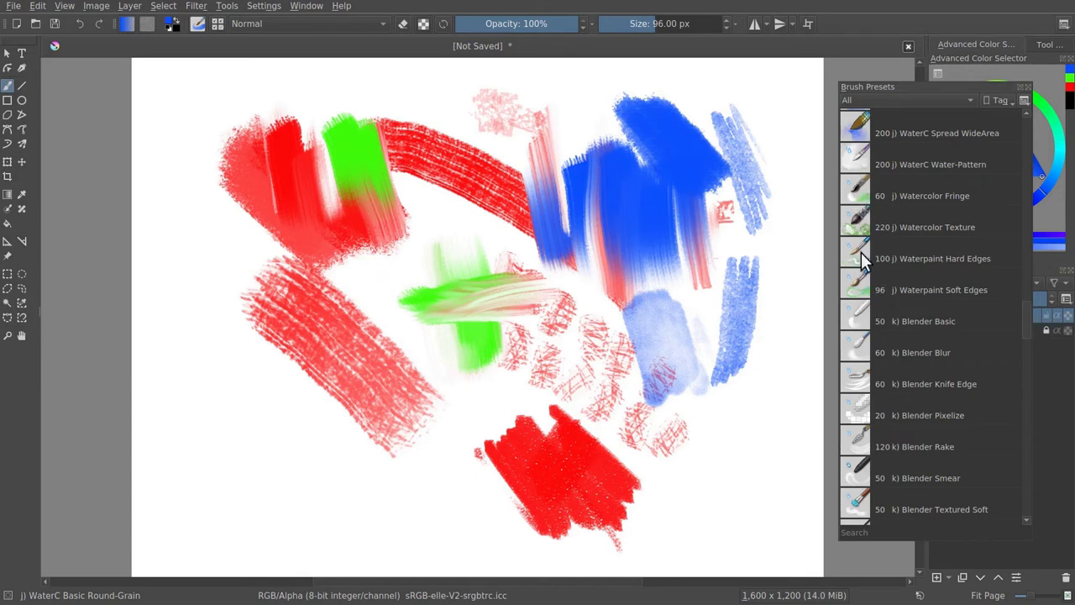
# - With Watercolor Fringe, add a pale blue wash, then magenta fringe strokes over the red arc
pyautogui.click(858, 201)
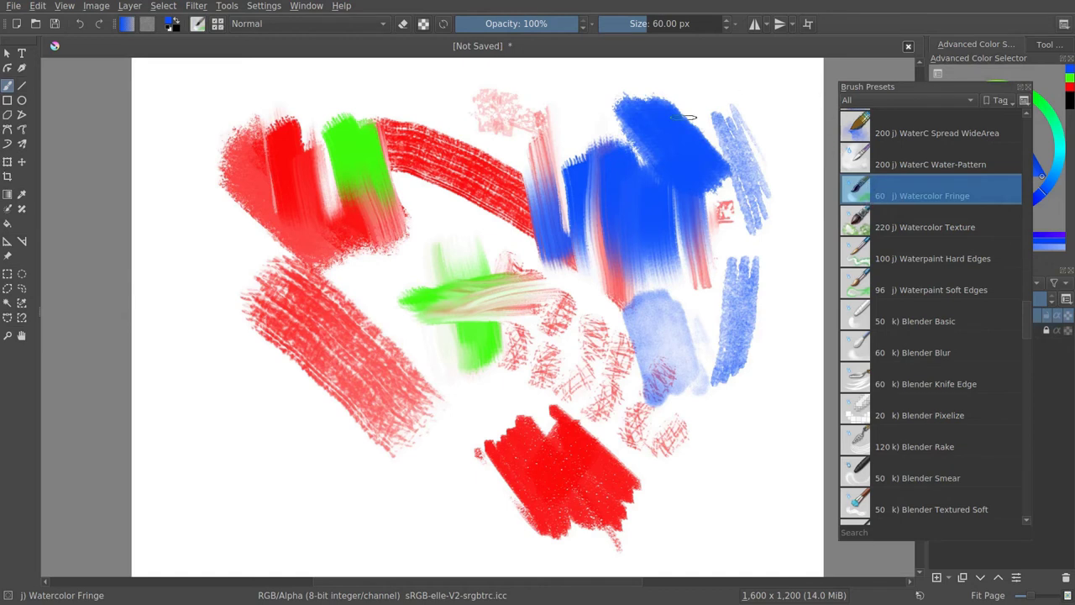
pyautogui.moveTo(597, 116)
pyautogui.mouseDown()
pyautogui.moveTo(619, 181)
pyautogui.moveTo(588, 121)
pyautogui.moveTo(610, 200)
pyautogui.moveTo(589, 123)
pyautogui.moveTo(602, 179)
pyautogui.moveTo(579, 143)
pyautogui.moveTo(609, 303)
pyautogui.moveTo(547, 187)
pyautogui.mouseUp()
pyautogui.rightClick(607, 179)
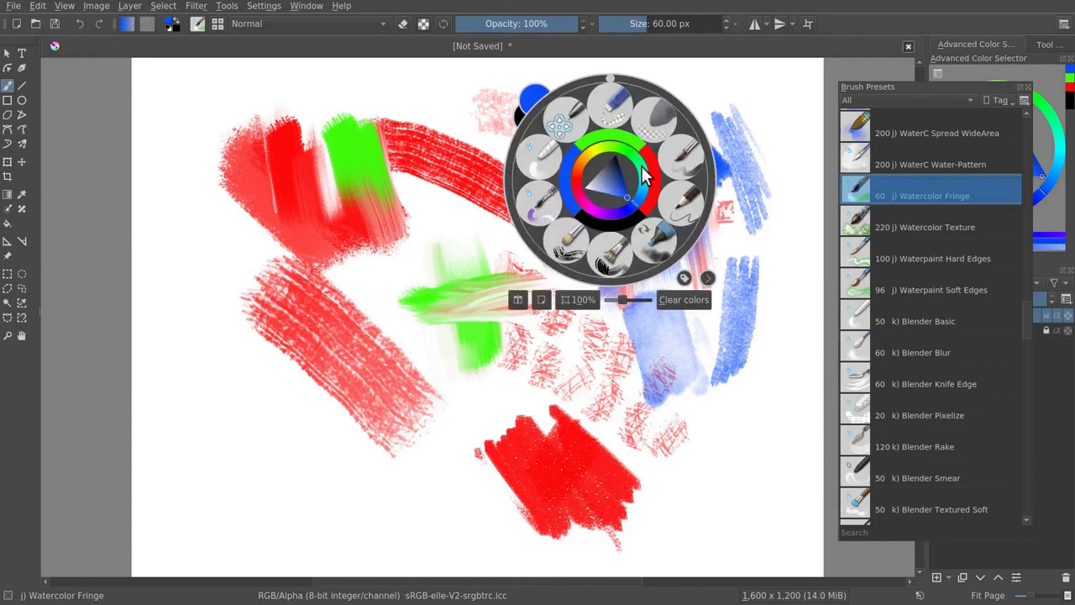
pyautogui.click(587, 210)
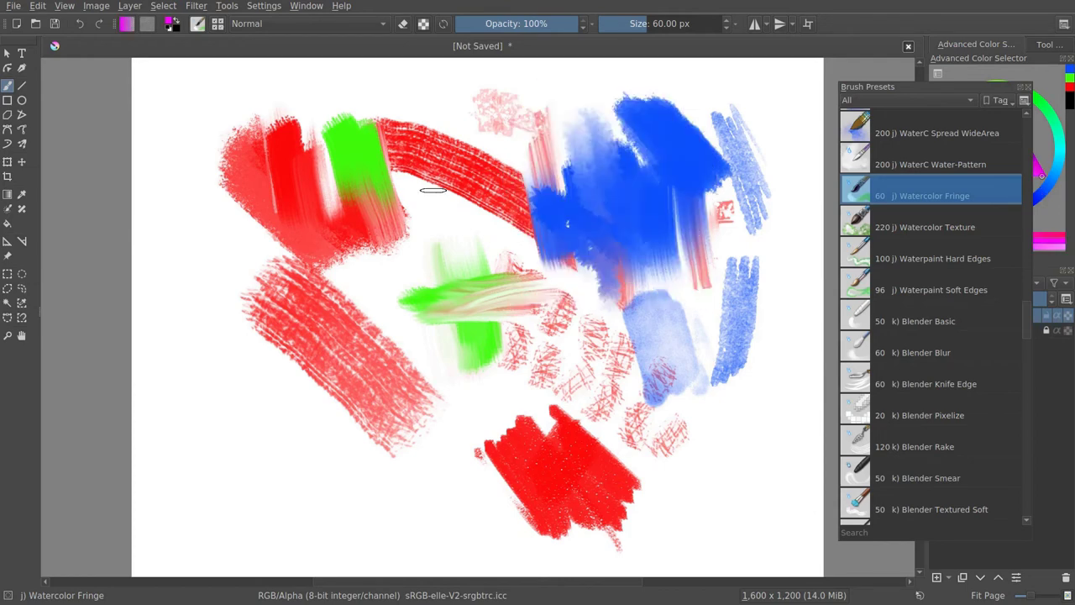
pyautogui.moveTo(433, 190)
pyautogui.mouseDown()
pyautogui.moveTo(441, 143)
pyautogui.moveTo(457, 193)
pyautogui.moveTo(445, 101)
pyautogui.moveTo(413, 114)
pyautogui.moveTo(420, 193)
pyautogui.moveTo(394, 160)
pyautogui.moveTo(403, 225)
pyautogui.mouseUp()
pyautogui.moveTo(457, 248); pyautogui.dragTo(450, 280)
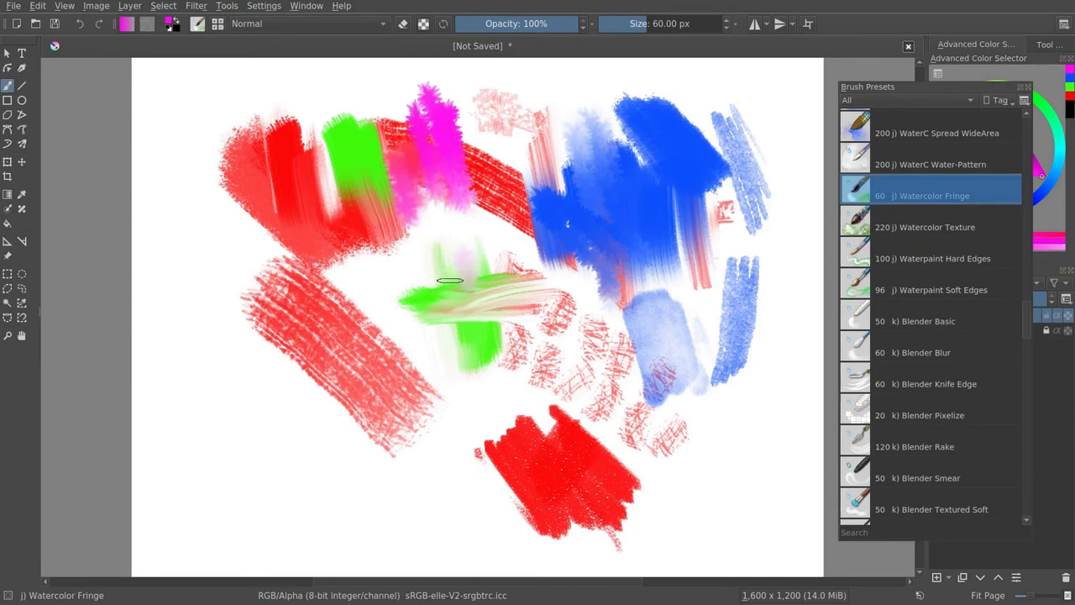
pyautogui.moveTo(474, 337)
pyautogui.mouseDown()
pyautogui.moveTo(452, 396)
pyautogui.moveTo(467, 401)
pyautogui.moveTo(504, 353)
pyautogui.mouseUp()
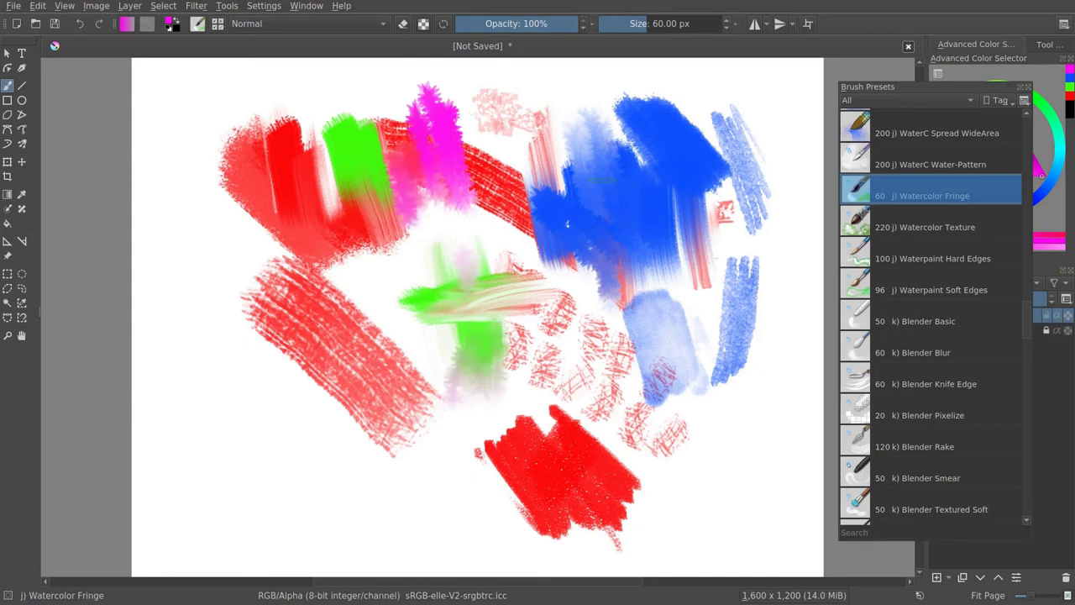
# - Blend red into blue and green into pink with Blender Basic, and smear the lower-left red hatching
pyautogui.click(861, 311)
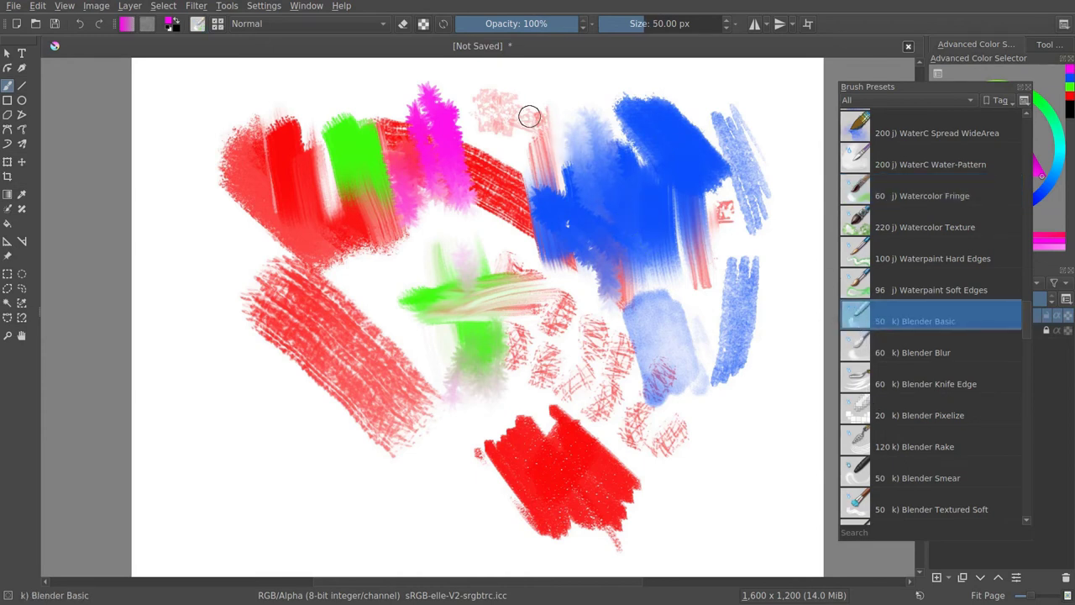
pyautogui.moveTo(529, 116)
pyautogui.mouseDown()
pyautogui.moveTo(622, 236)
pyautogui.moveTo(505, 120)
pyautogui.moveTo(578, 214)
pyautogui.moveTo(487, 1)
pyautogui.moveTo(474, 211)
pyautogui.moveTo(497, 212)
pyautogui.moveTo(462, 268)
pyautogui.moveTo(468, 167)
pyautogui.moveTo(438, 217)
pyautogui.moveTo(423, 225)
pyautogui.moveTo(420, 216)
pyautogui.moveTo(437, 226)
pyautogui.moveTo(489, 205)
pyautogui.moveTo(533, 242)
pyautogui.moveTo(520, 251)
pyautogui.moveTo(514, 236)
pyautogui.moveTo(491, 297)
pyautogui.moveTo(478, 285)
pyautogui.moveTo(532, 198)
pyautogui.moveTo(496, 293)
pyautogui.moveTo(487, 284)
pyautogui.moveTo(496, 174)
pyautogui.moveTo(496, 283)
pyautogui.mouseUp()
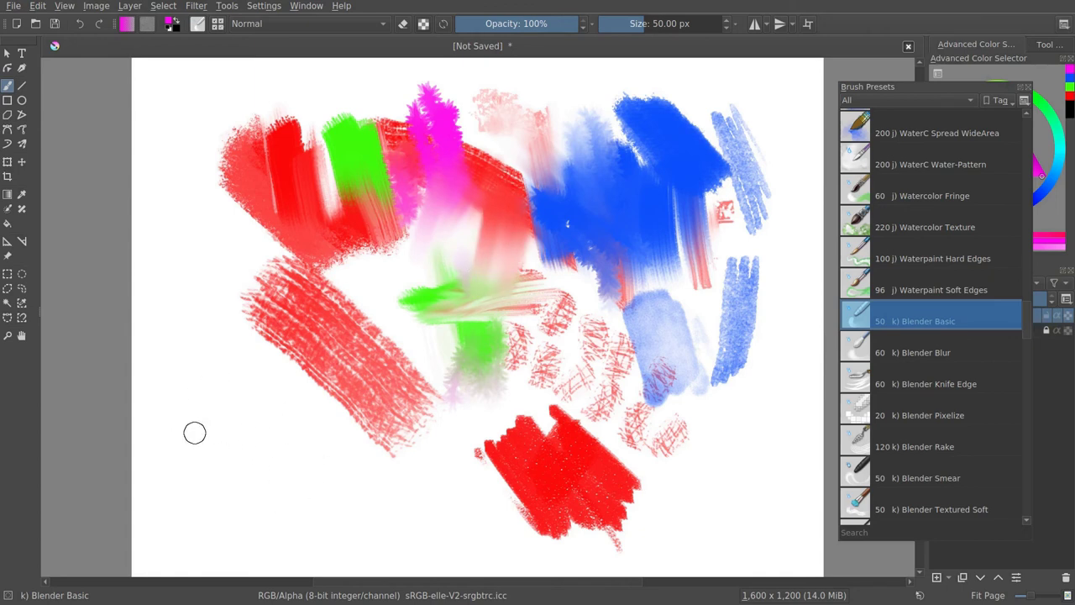
pyautogui.moveTo(225, 459)
pyautogui.mouseDown()
pyautogui.moveTo(293, 353)
pyautogui.moveTo(290, 431)
pyautogui.moveTo(326, 366)
pyautogui.moveTo(348, 437)
pyautogui.mouseUp()
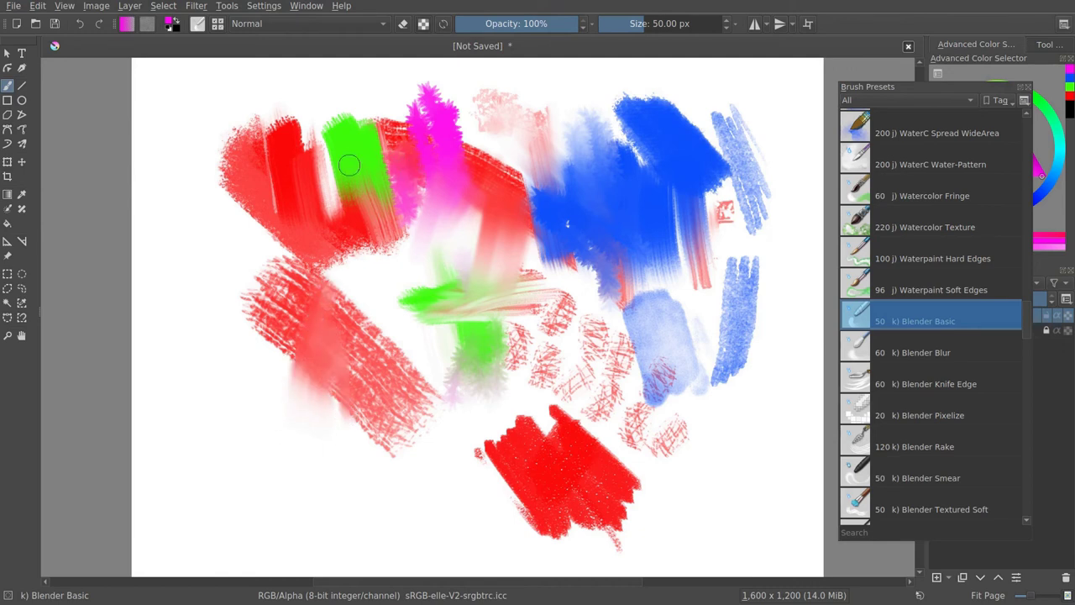
pyautogui.moveTo(349, 165); pyautogui.dragTo(398, 91)
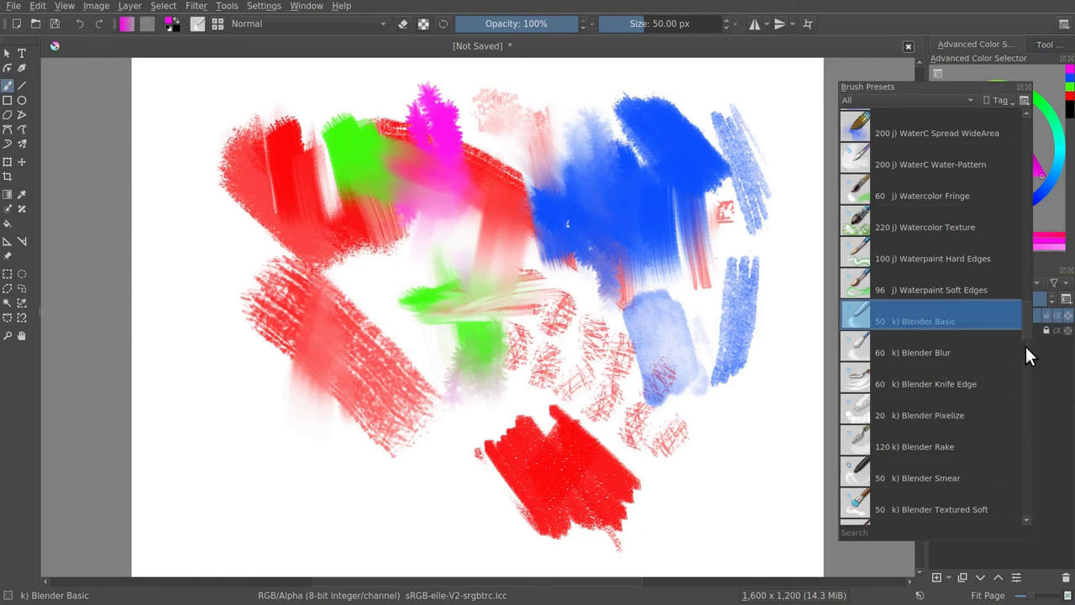
pyautogui.moveTo(1022, 324); pyautogui.dragTo(1021, 404)
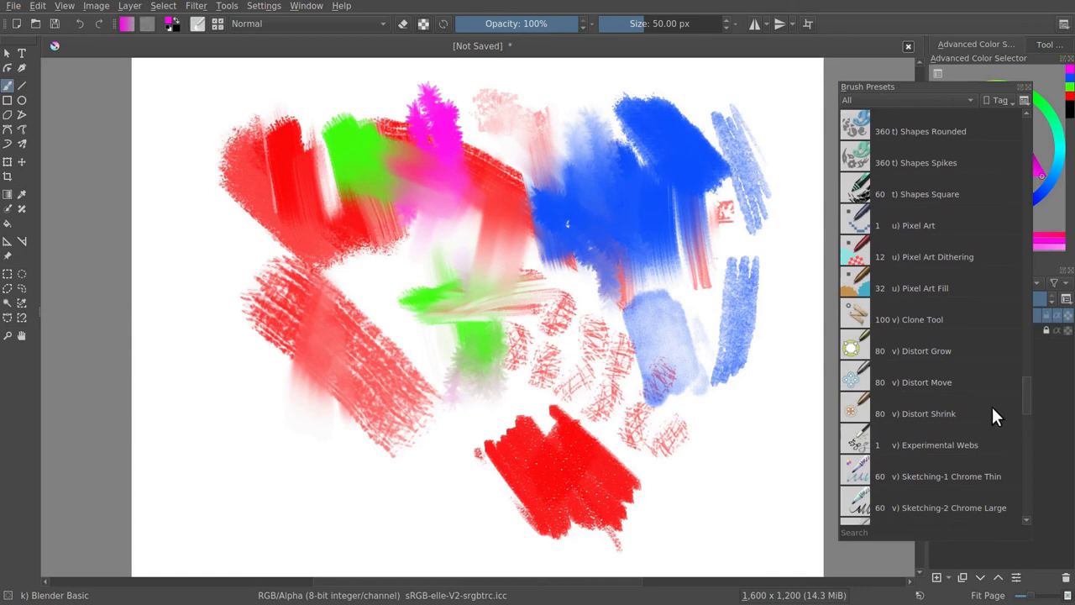
# - Zoom in and draw a magenta diamond outline with the Pixel Art preset
pyautogui.click(857, 225)
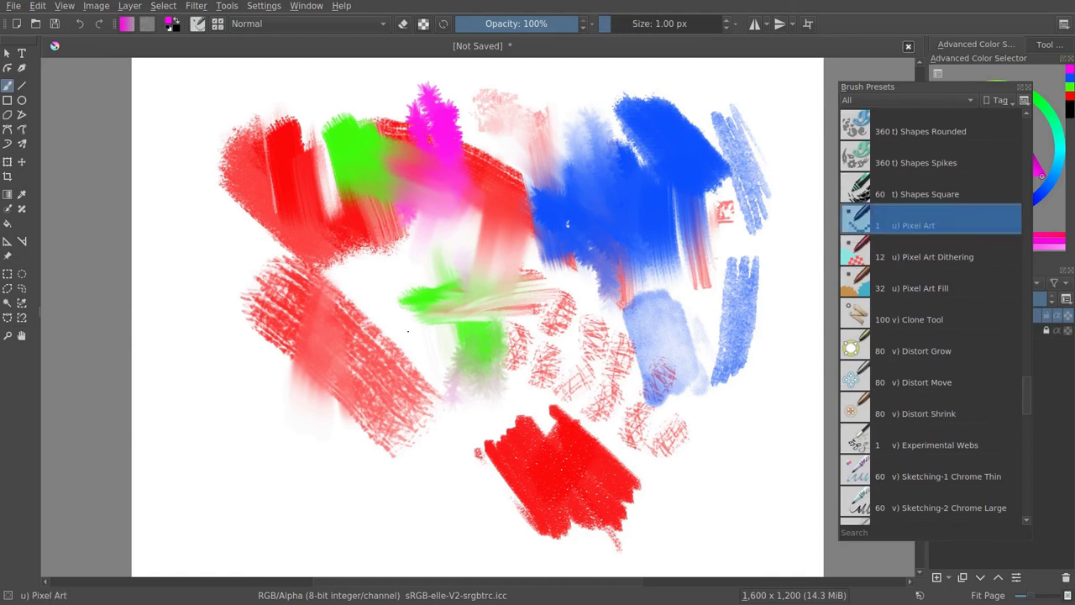
pyautogui.scroll(4, 399, 334)
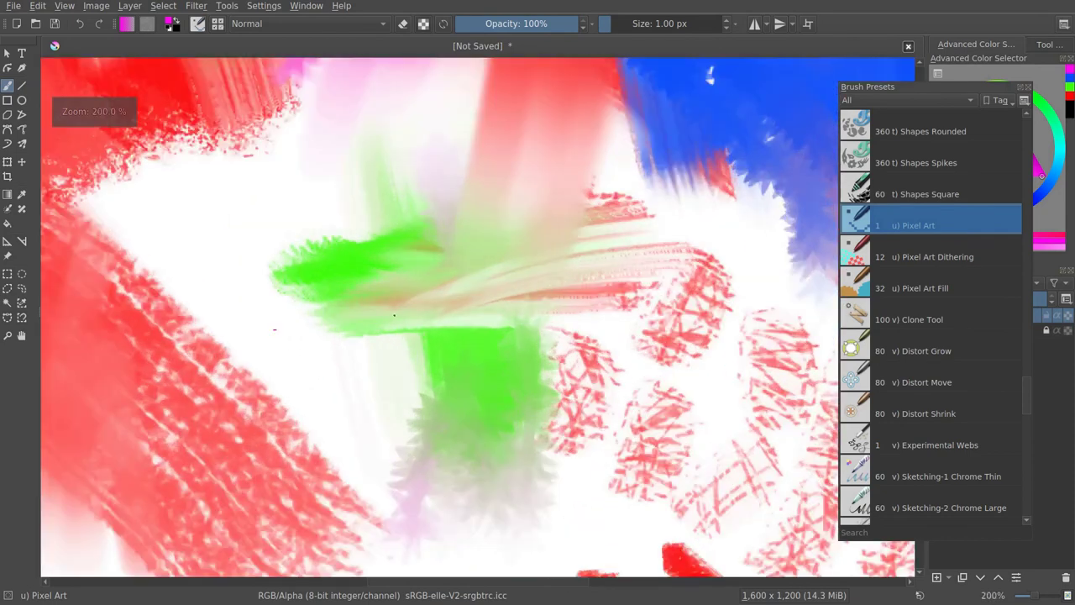
pyautogui.scroll(5, 394, 315)
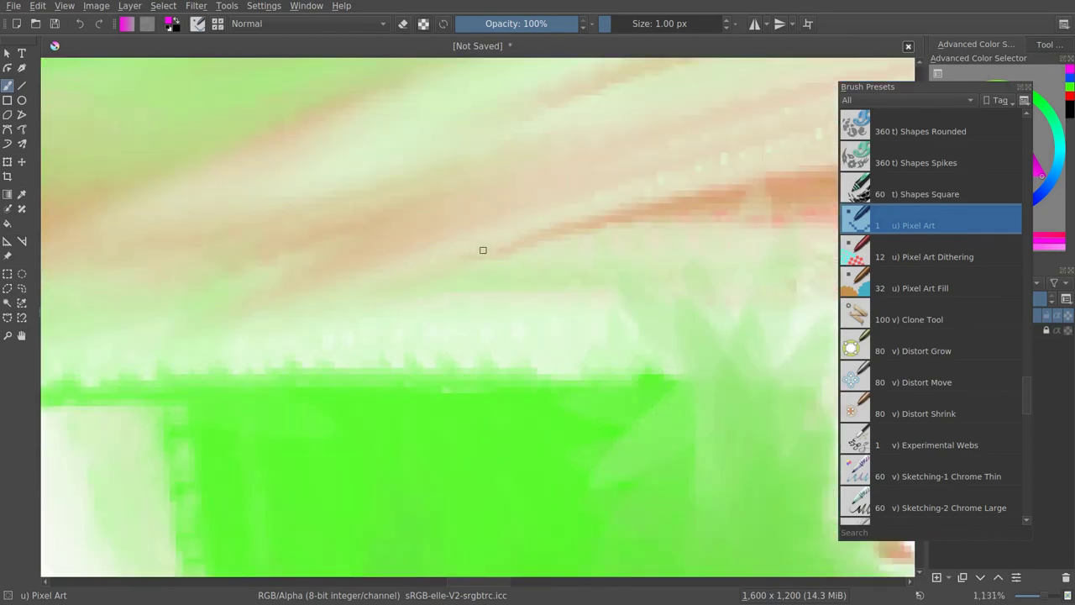
pyautogui.moveTo(420, 145); pyautogui.dragTo(394, 231)
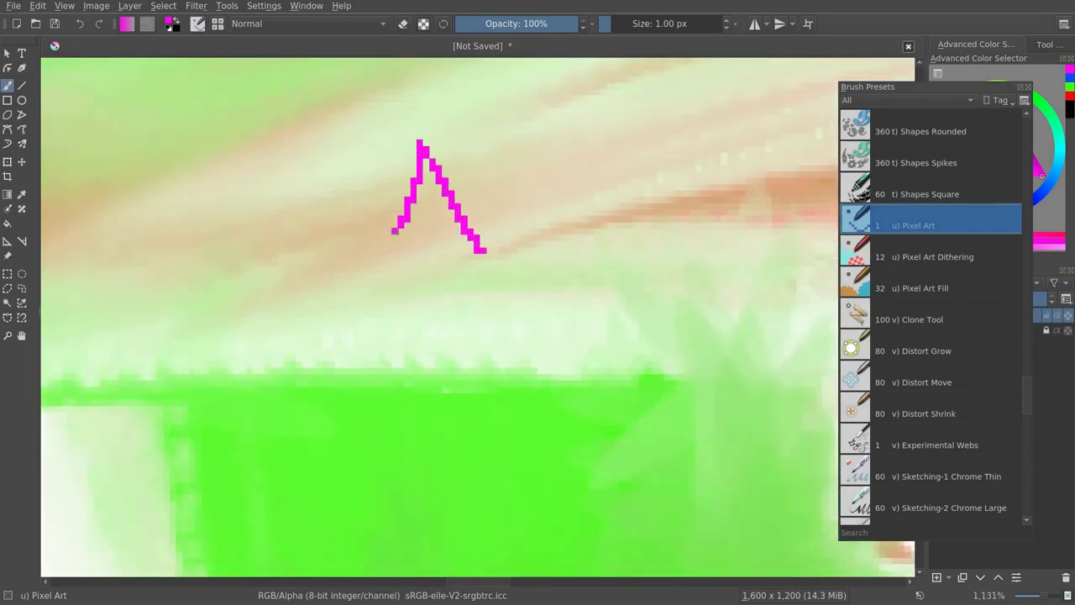
pyautogui.moveTo(393, 268)
pyautogui.mouseDown()
pyautogui.moveTo(426, 313)
pyautogui.moveTo(471, 275)
pyautogui.mouseUp()
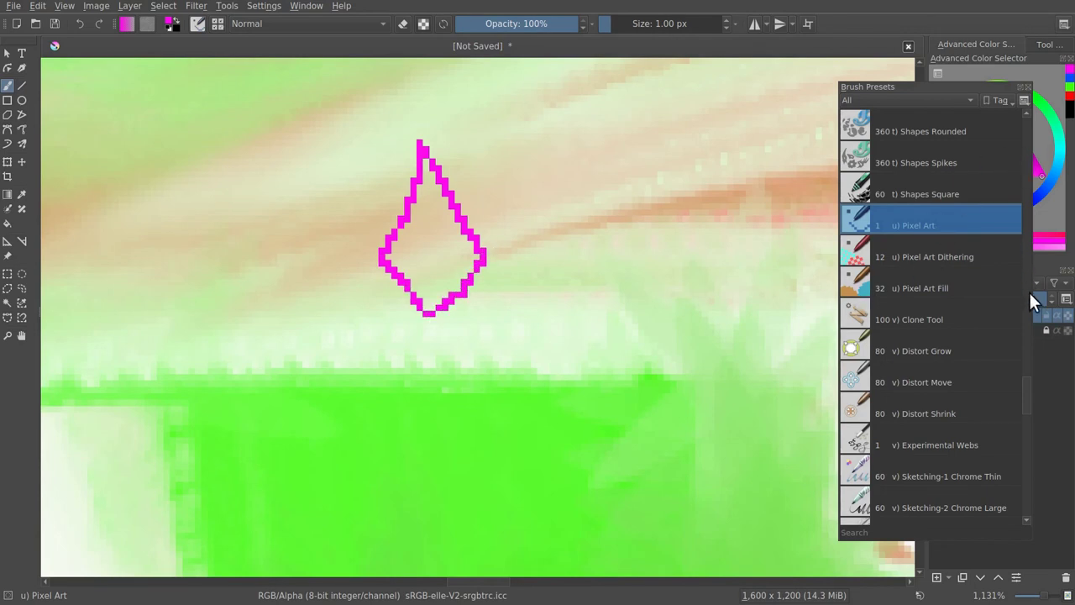
# - Switch to Basic-5 Size Opacity at 1 px and add thin magenta hatch strokes beside the diamond
pyautogui.rightClick(738, 195)
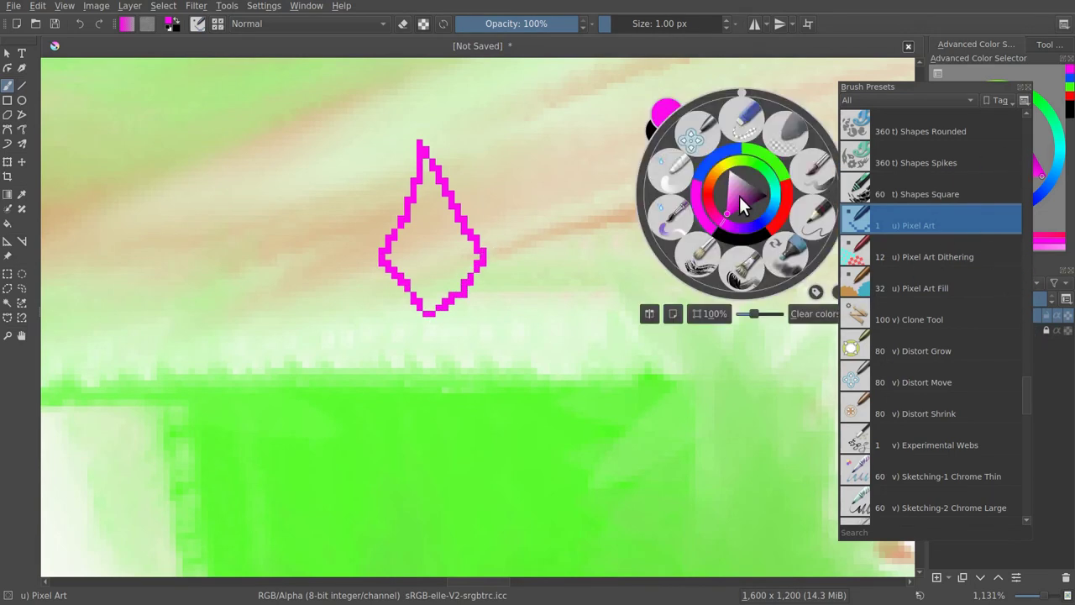
pyautogui.click(813, 180)
pyautogui.moveTo(636, 19); pyautogui.dragTo(631, 22)
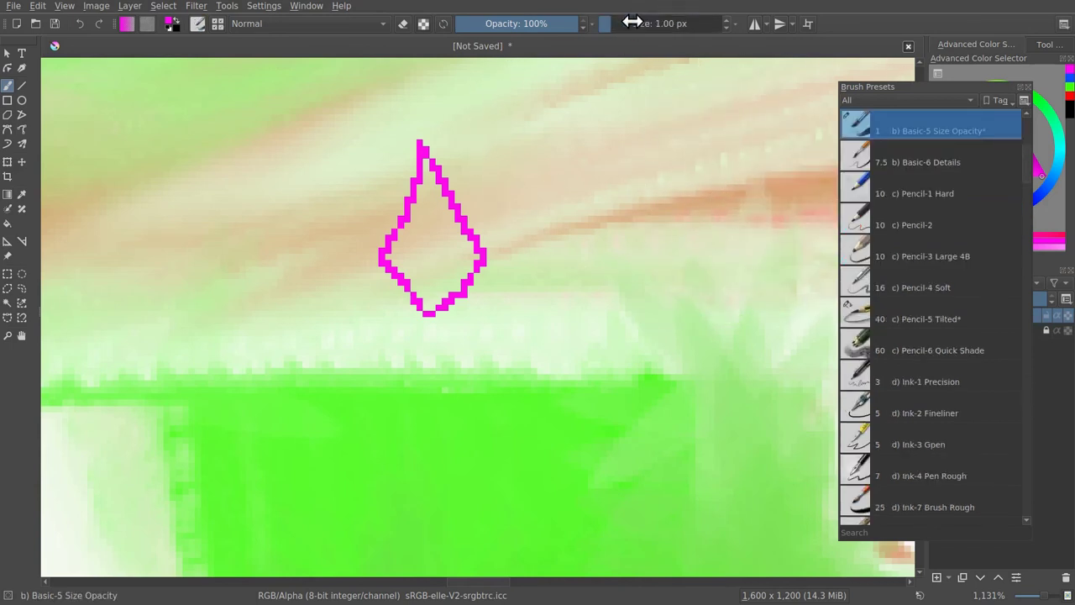
pyautogui.moveTo(577, 220)
pyautogui.mouseDown()
pyautogui.moveTo(534, 378)
pyautogui.moveTo(515, 395)
pyautogui.moveTo(577, 182)
pyautogui.moveTo(601, 221)
pyautogui.mouseUp()
pyautogui.moveTo(581, 173); pyautogui.dragTo(620, 222)
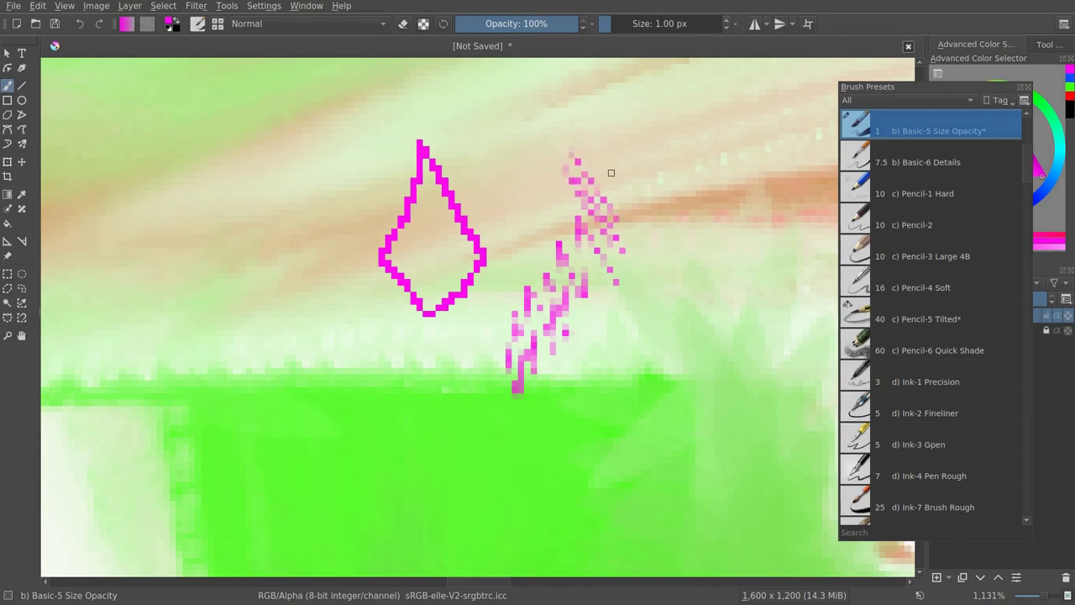
pyautogui.moveTo(685, 206); pyautogui.dragTo(620, 310)
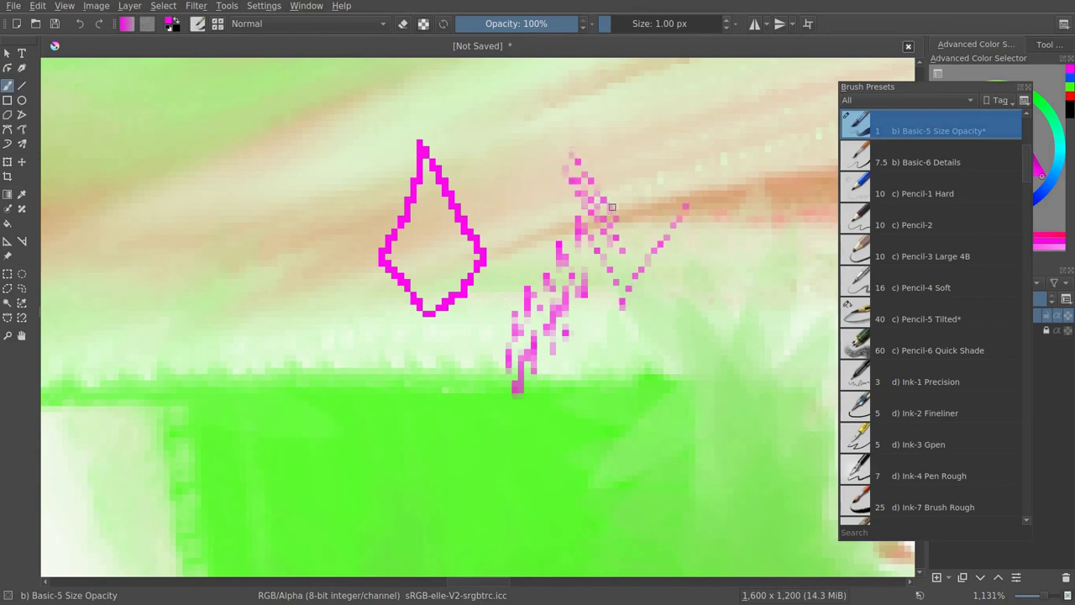
pyautogui.scroll(-8, 612, 206)
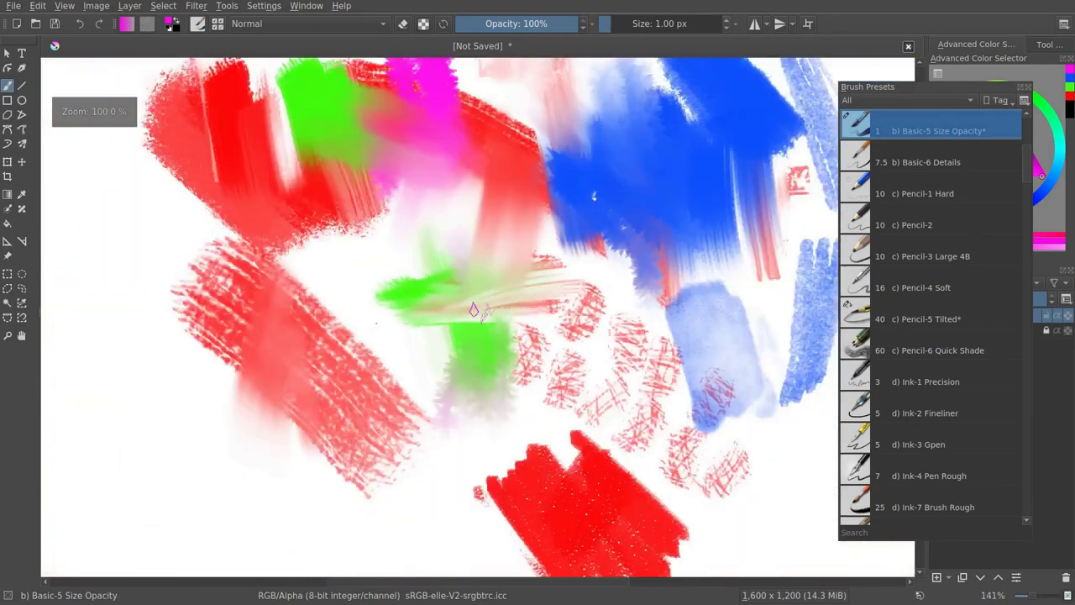
# - Paint orange test patches with Texture Big, Texture Large Splat and Texture Reptile
pyautogui.scroll(-3, 474, 311)
pyautogui.scroll(3, 474, 311)
pyautogui.moveTo(1026, 156); pyautogui.dragTo(1038, 468)
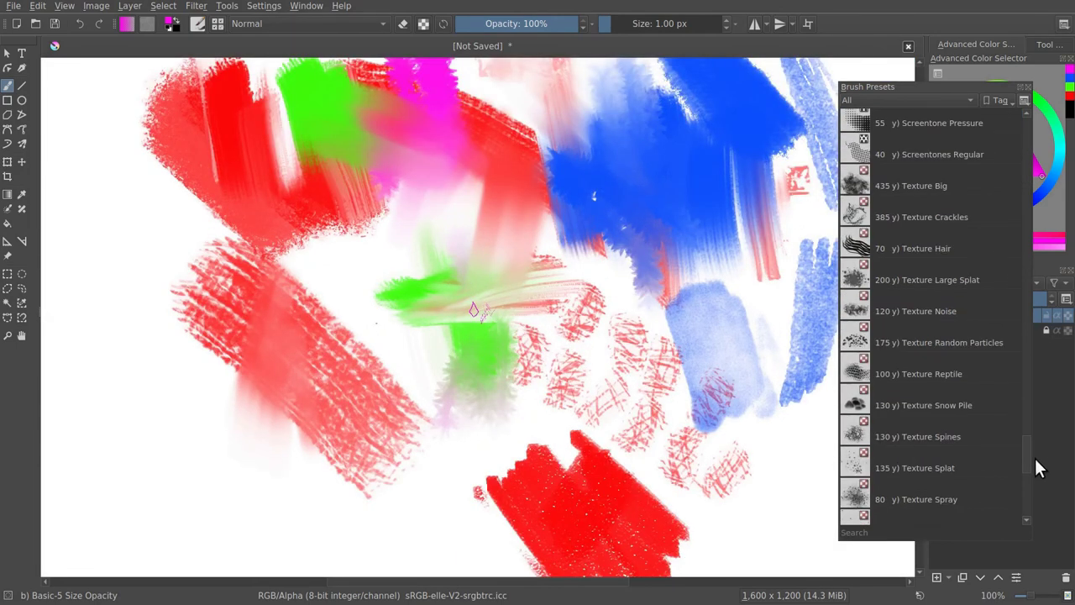
pyautogui.click(859, 191)
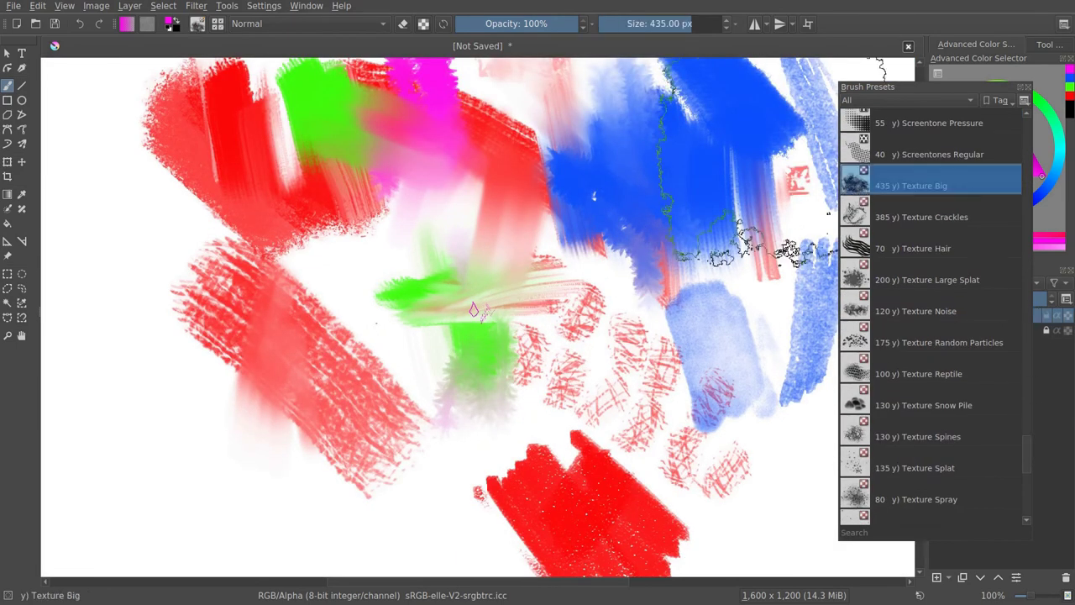
pyautogui.moveTo(420, 260)
pyautogui.mouseDown()
pyautogui.moveTo(394, 218)
pyautogui.moveTo(353, 265)
pyautogui.moveTo(328, 347)
pyautogui.moveTo(445, 328)
pyautogui.mouseUp()
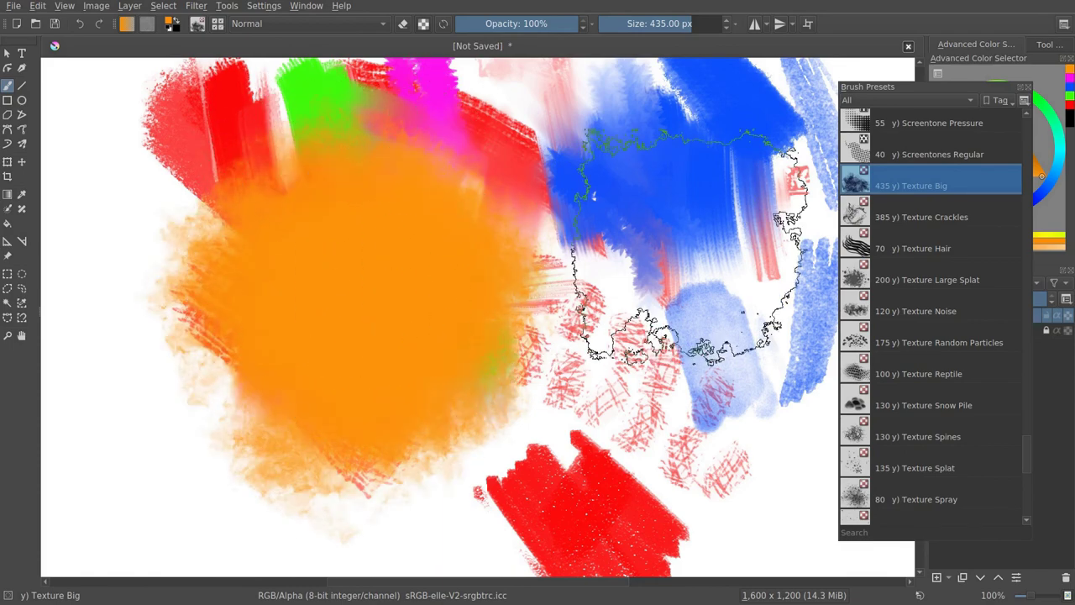
pyautogui.click(915, 273)
pyautogui.moveTo(647, 263)
pyautogui.mouseDown()
pyautogui.moveTo(630, 361)
pyautogui.moveTo(647, 323)
pyautogui.mouseUp()
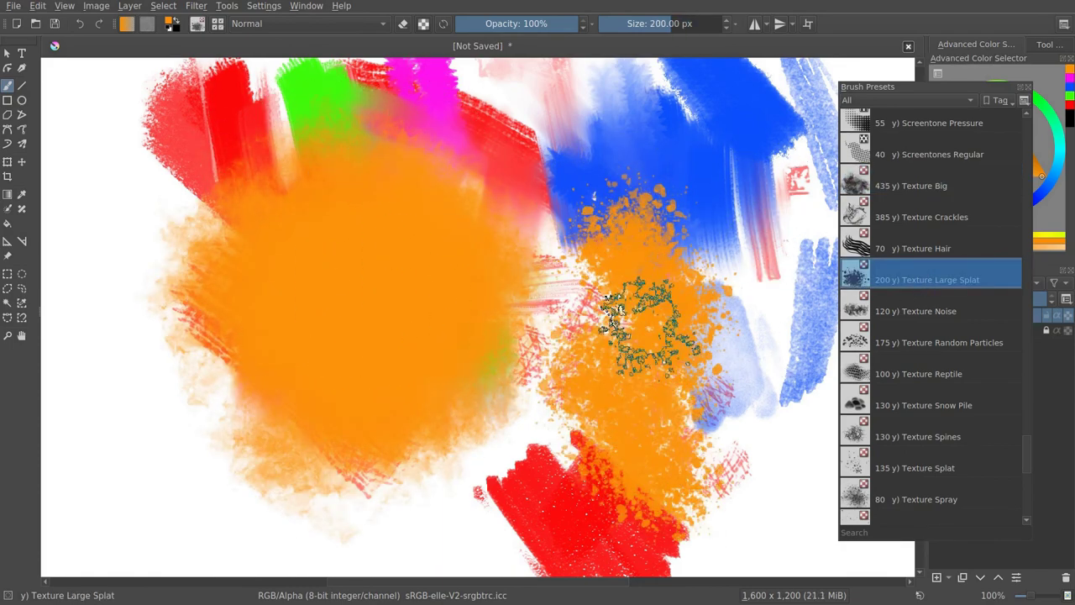
pyautogui.click(890, 369)
pyautogui.moveTo(702, 184)
pyautogui.mouseDown()
pyautogui.moveTo(663, 142)
pyautogui.moveTo(550, 117)
pyautogui.mouseUp()
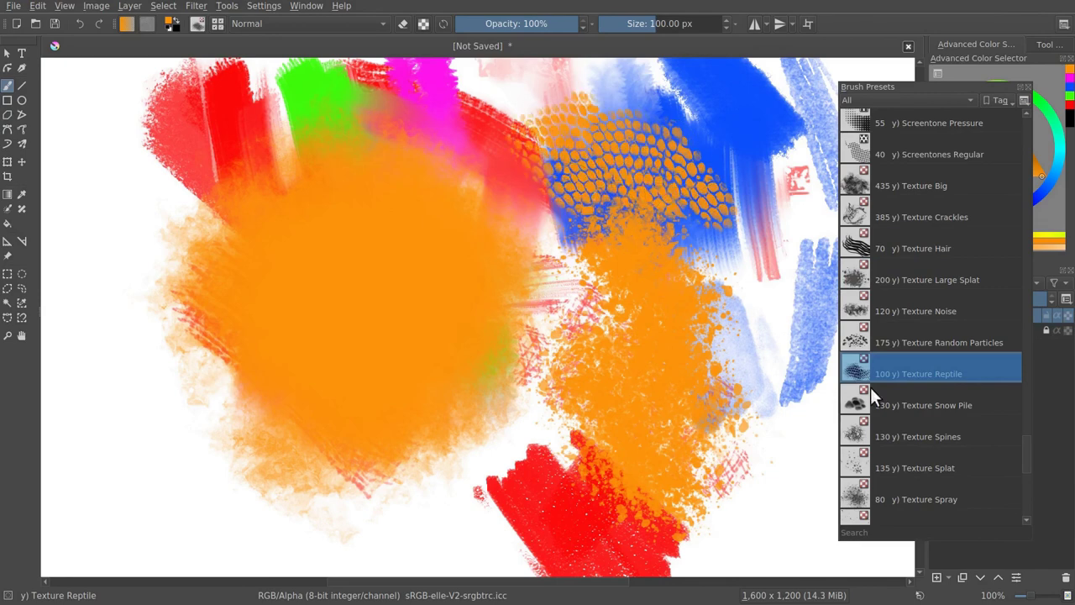
pyautogui.scroll(-4, 1026, 469)
pyautogui.moveTo(1026, 470); pyautogui.dragTo(1027, 486)
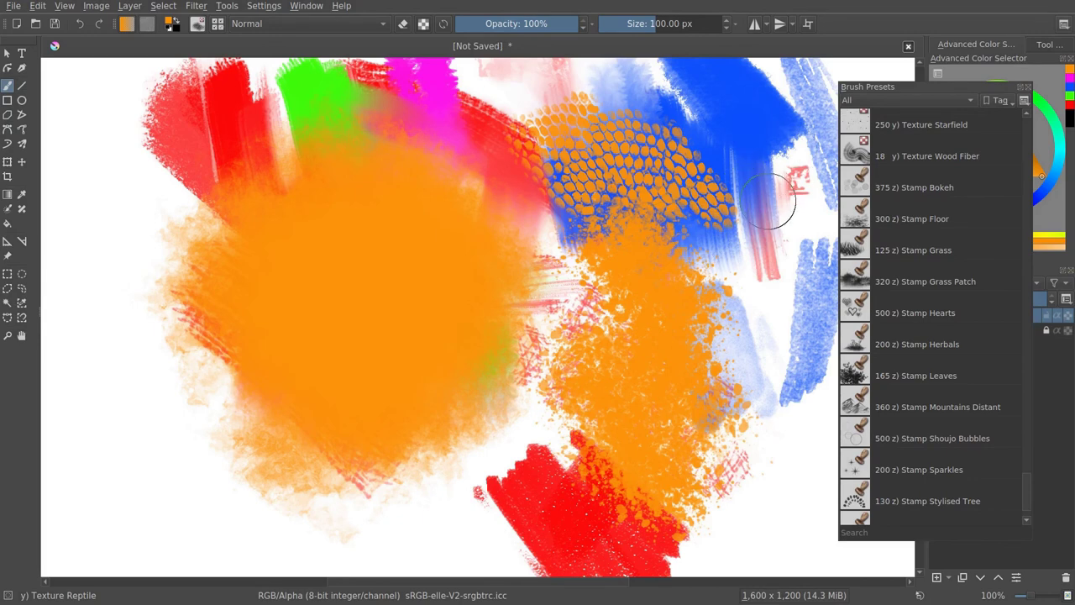
# - Stamp green grass across the blue area at top right with Stamp Grass
pyautogui.moveTo(771, 206)
pyautogui.mouseDown()
pyautogui.moveTo(619, 283)
pyautogui.moveTo(638, 297)
pyautogui.moveTo(647, 273)
pyautogui.mouseUp()
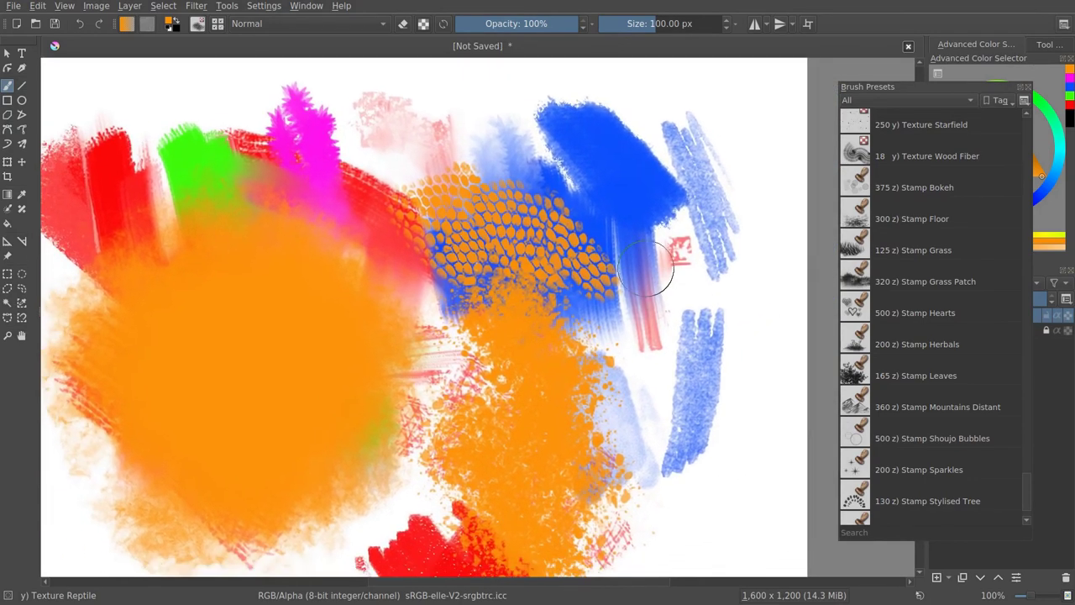
pyautogui.rightClick(626, 200)
pyautogui.click(620, 165)
pyautogui.click(618, 193)
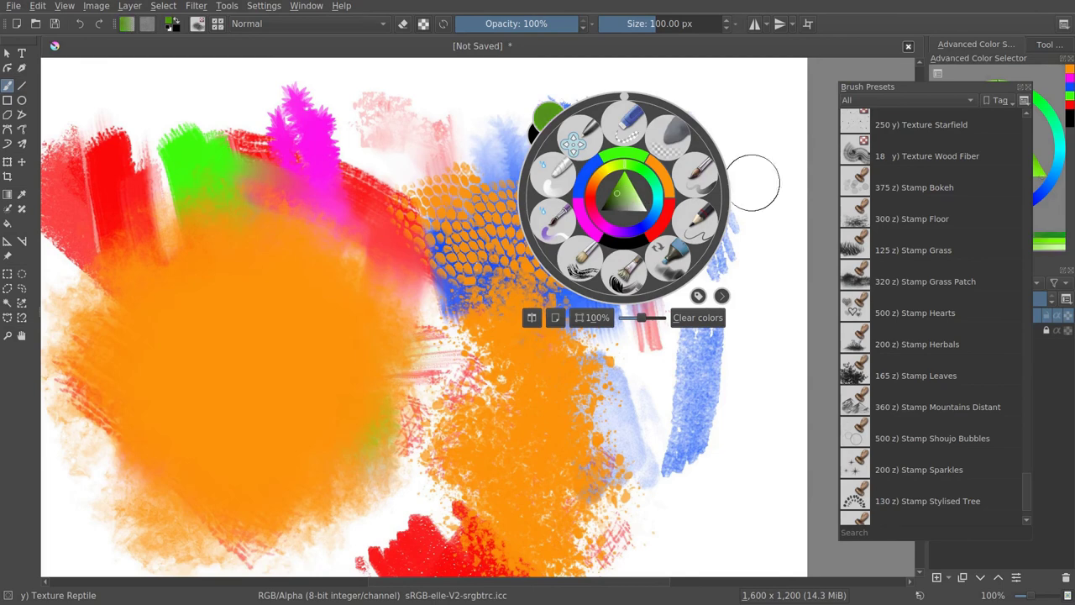
pyautogui.click(913, 249)
pyautogui.click(739, 118)
pyautogui.moveTo(739, 118)
pyautogui.mouseDown()
pyautogui.moveTo(605, 113)
pyautogui.moveTo(705, 126)
pyautogui.moveTo(755, 147)
pyautogui.mouseUp()
# - Stamp red hearts across the middle of the canvas with Stamp Hearts
pyautogui.click(915, 313)
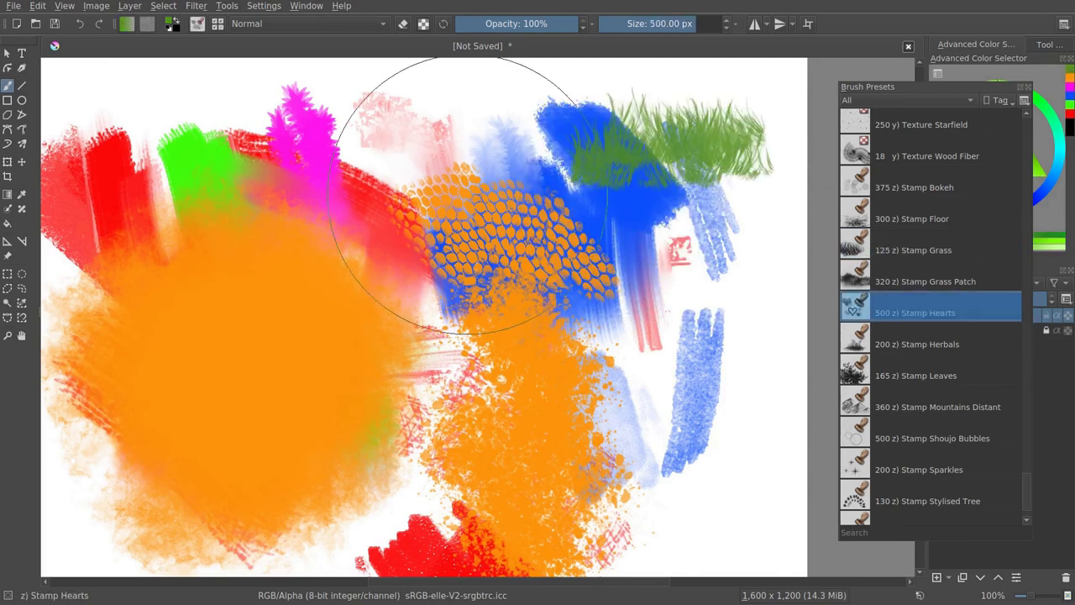
pyautogui.rightClick(482, 195)
pyautogui.click(524, 235)
pyautogui.moveTo(672, 299)
pyautogui.mouseDown()
pyautogui.moveTo(576, 288)
pyautogui.moveTo(700, 312)
pyautogui.moveTo(442, 329)
pyautogui.moveTo(424, 409)
pyautogui.mouseUp()
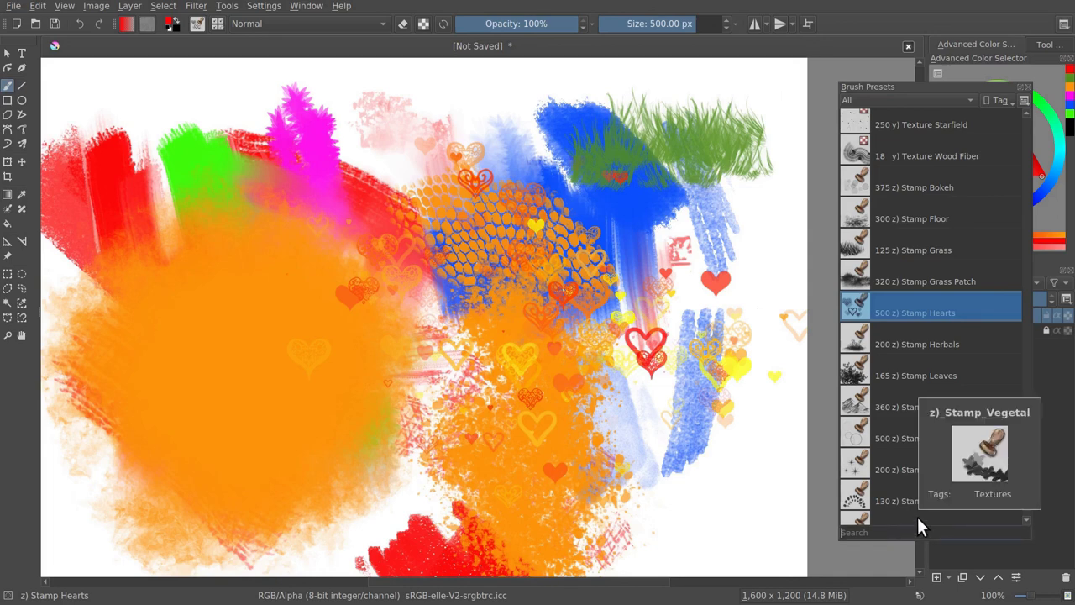
# - Search the Brush Presets for 'water', then 'pix', and clear the search
pyautogui.write('water')
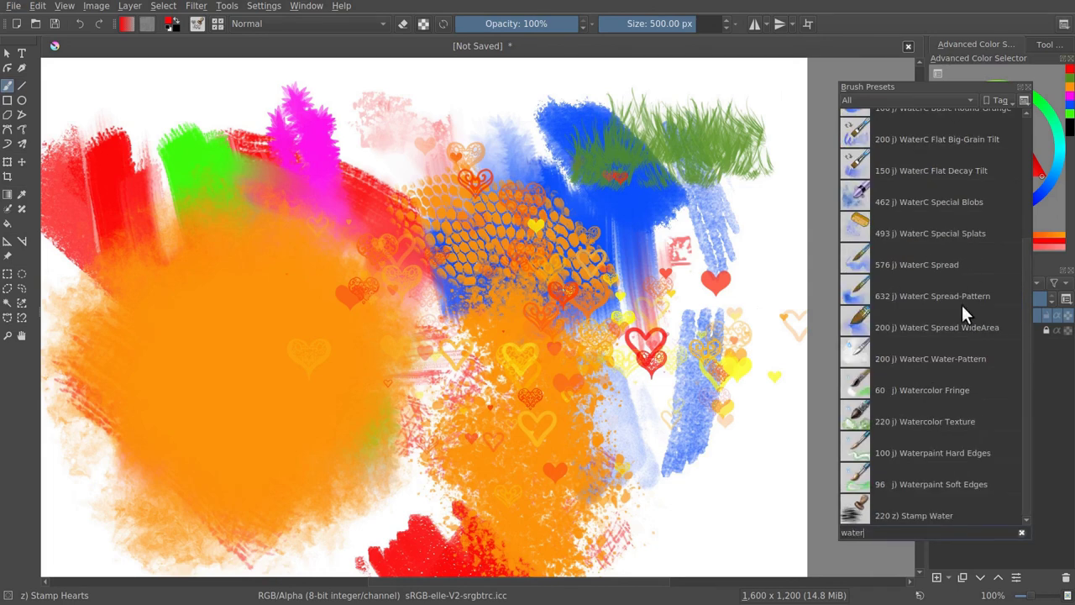
pyautogui.press('BackSpace')
pyautogui.press('BackSpace')
pyautogui.write('pixel')
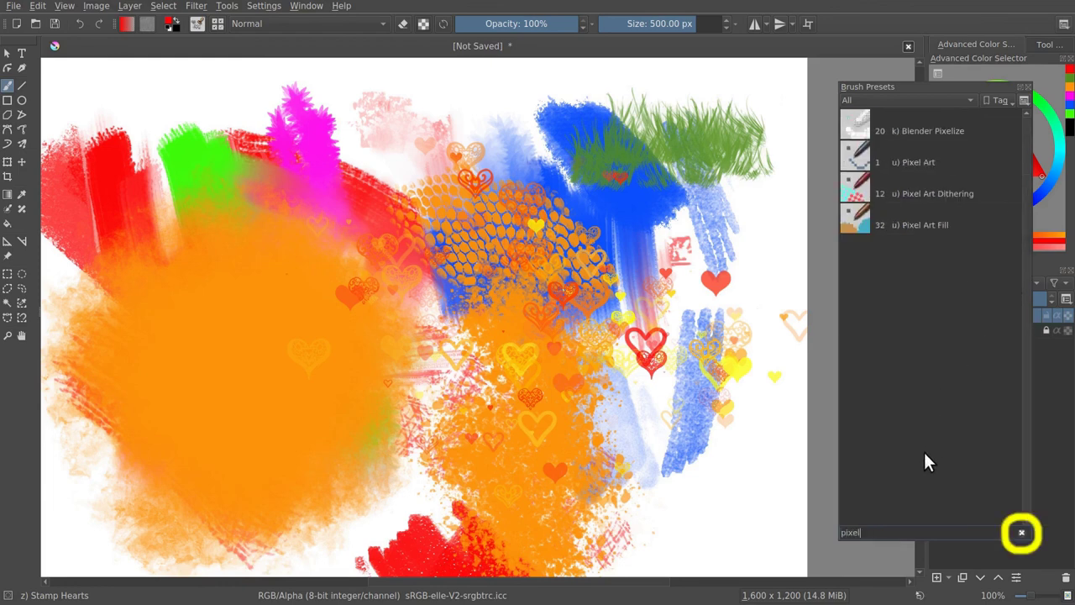
pyautogui.click(1022, 532)
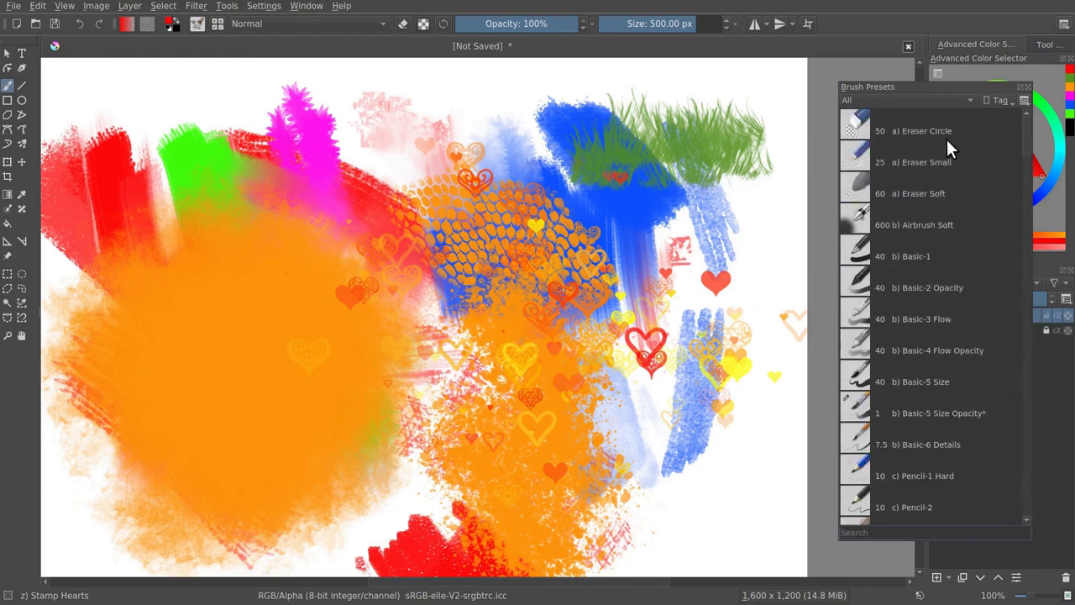
# - Filter presets to the Sketch tag and toggle between thumbnail and detailed list views
pyautogui.click(969, 98)
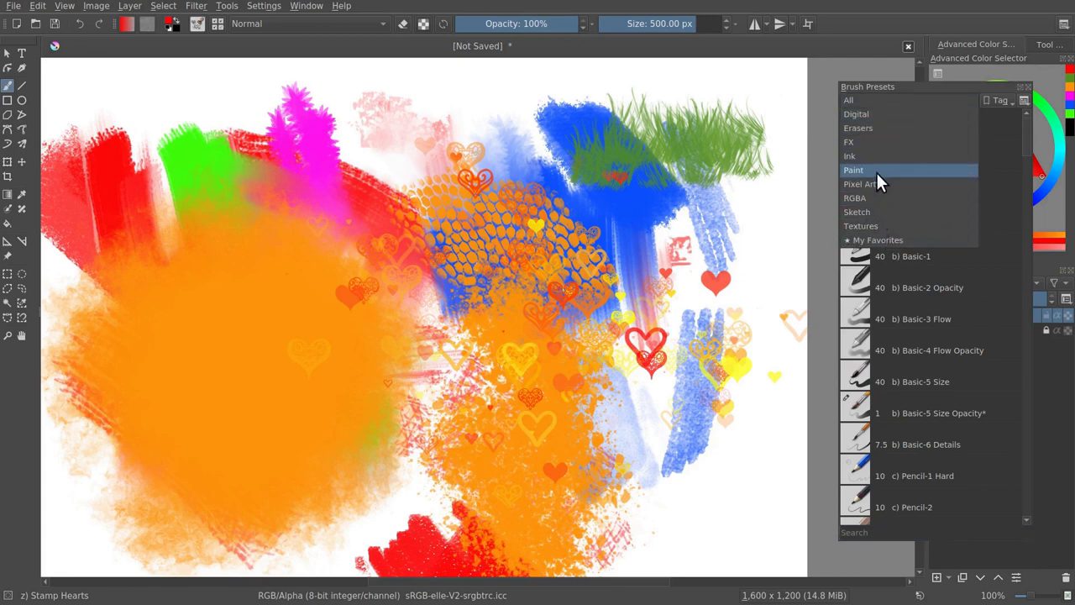
pyautogui.click(871, 211)
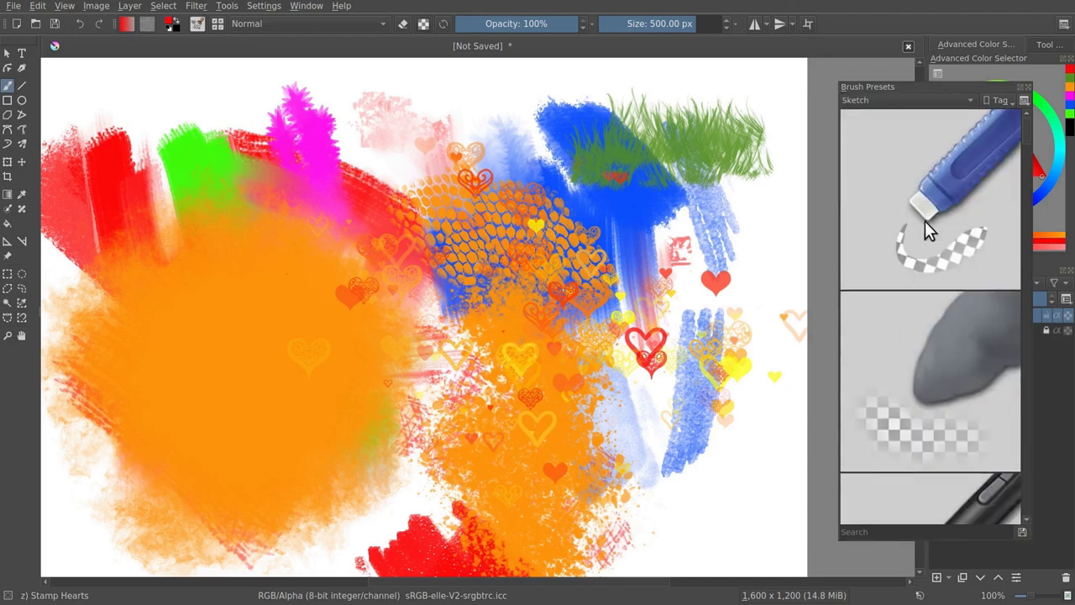
pyautogui.click(1024, 98)
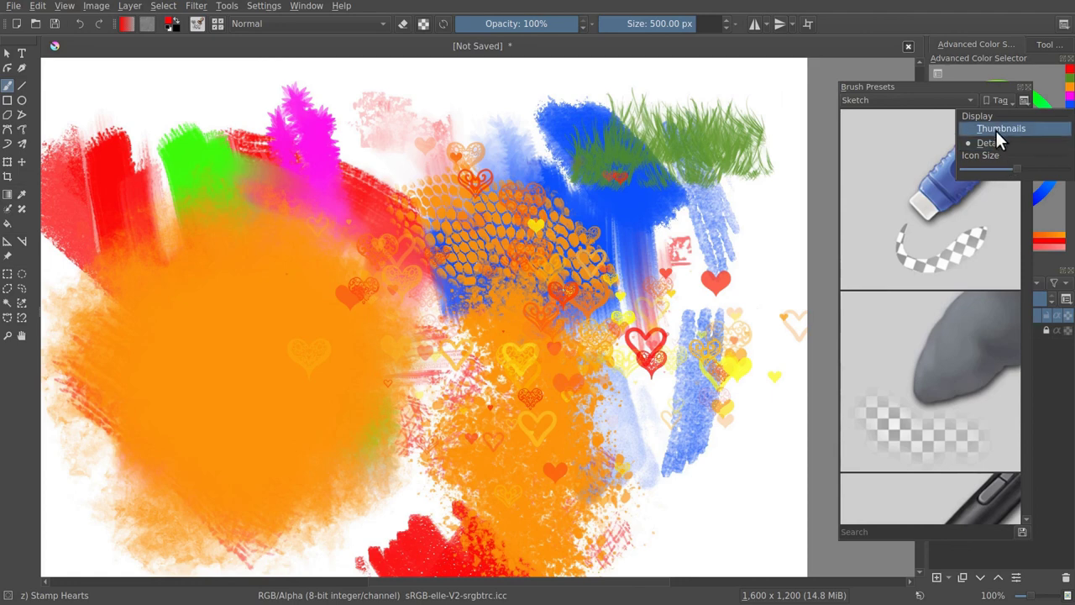
pyautogui.click(995, 128)
pyautogui.click(1024, 108)
pyautogui.click(995, 142)
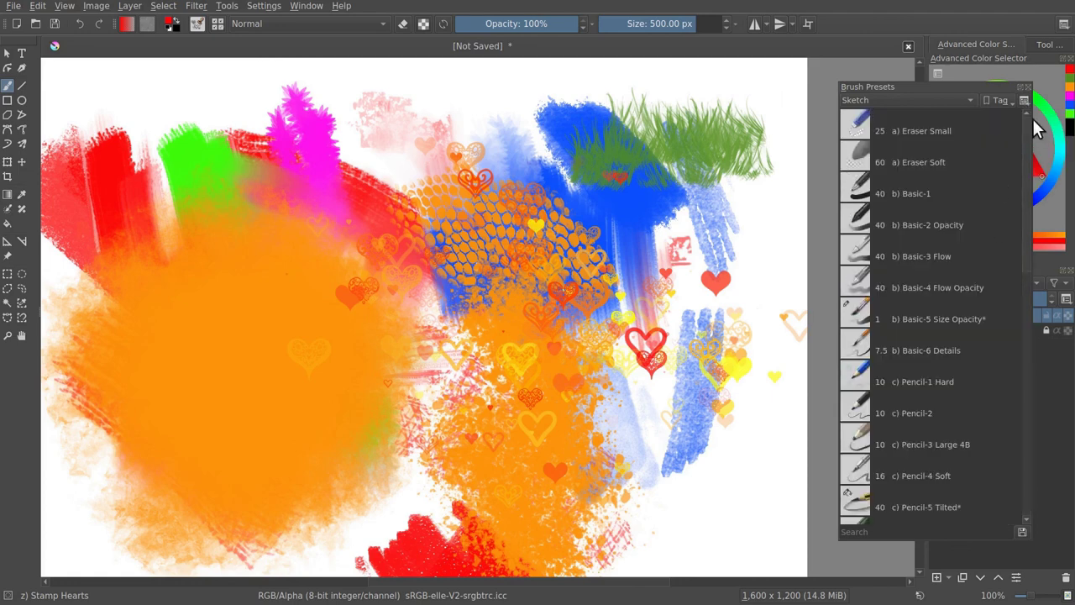
# - Filter the brush preset list to the Paint tag
pyautogui.click(915, 100)
pyautogui.click(898, 121)
pyautogui.click(904, 100)
pyautogui.click(874, 77)
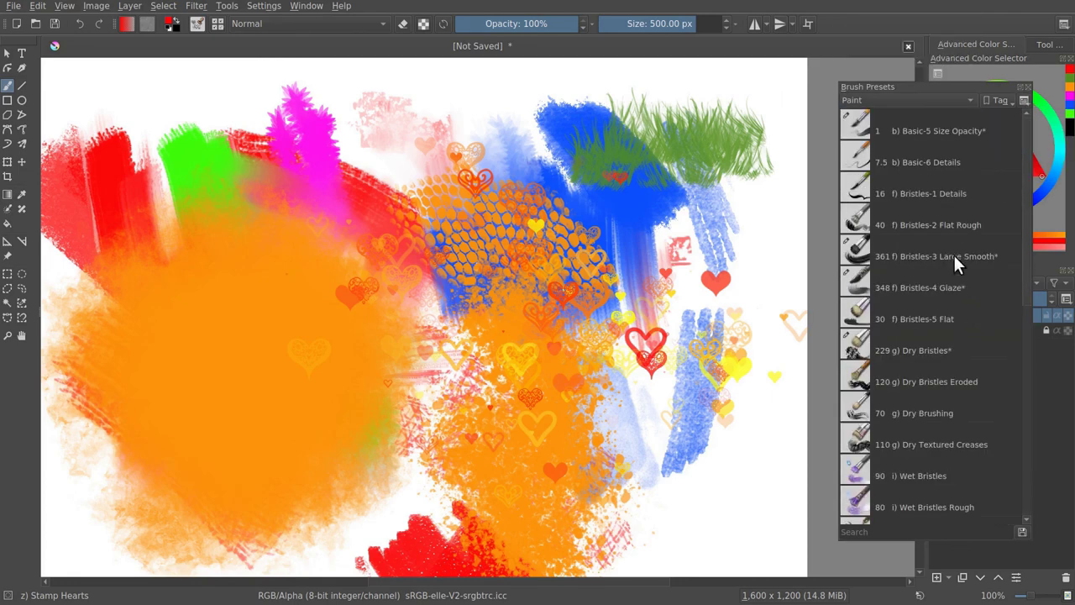